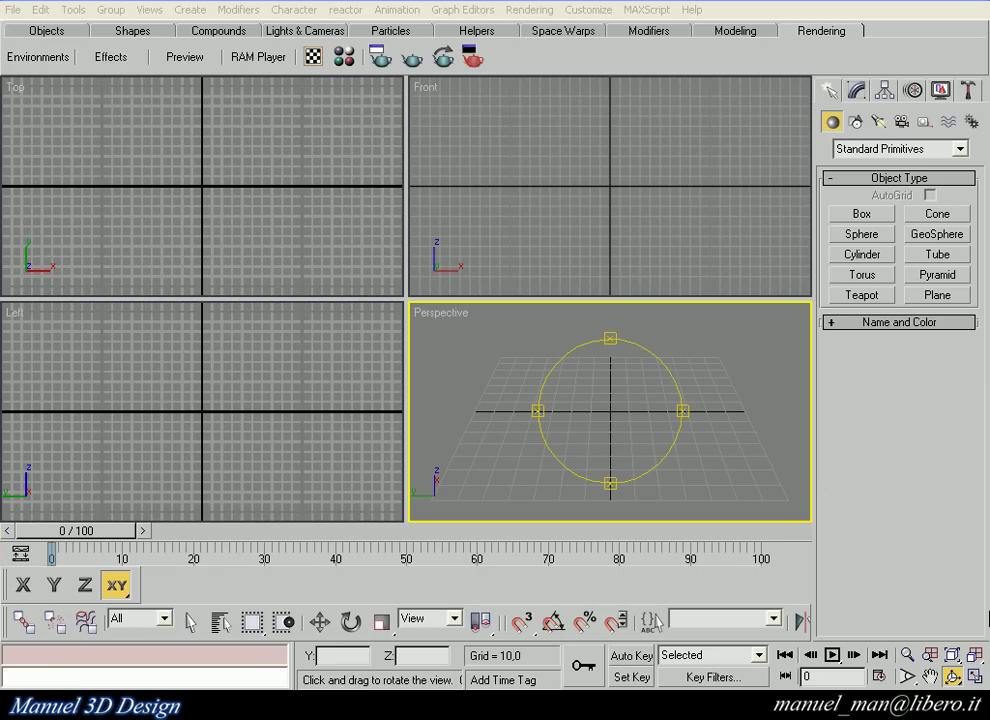
Maximize the Perspective view and draw a flat AutoGrid box, about 10 by 33 and 1.3 high, at the origin
right_click(605, 385)
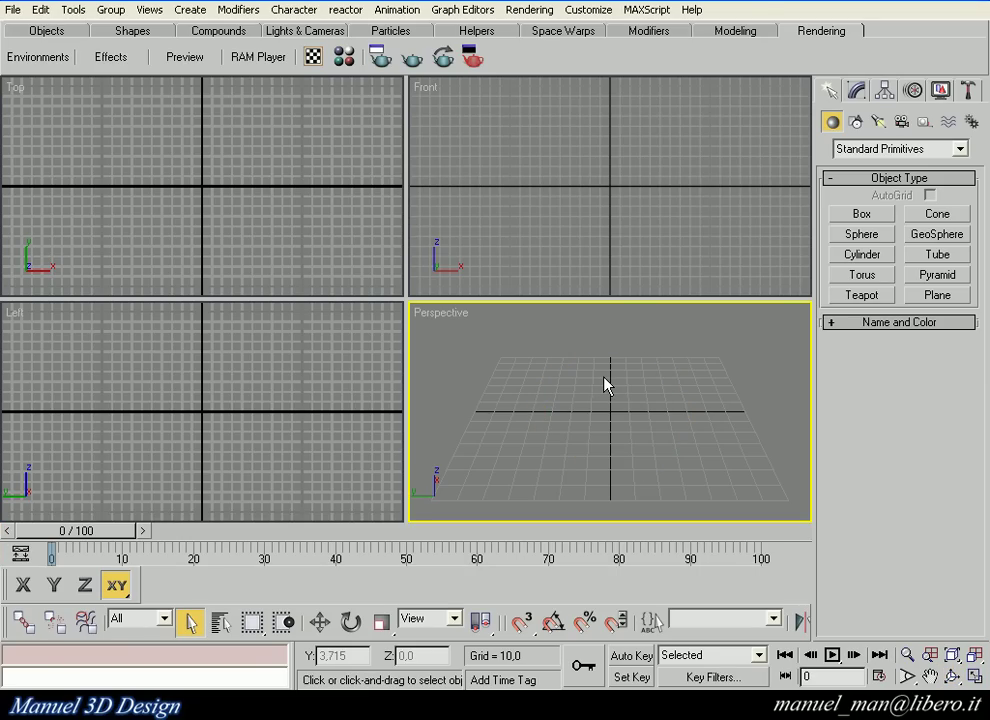
key(w)
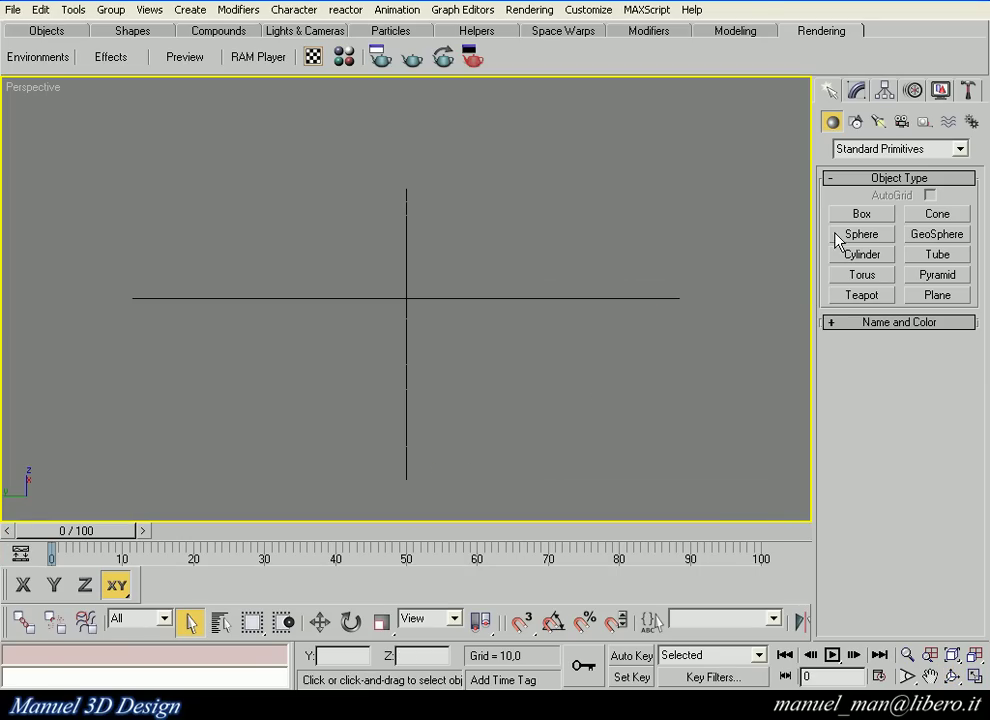
click(863, 215)
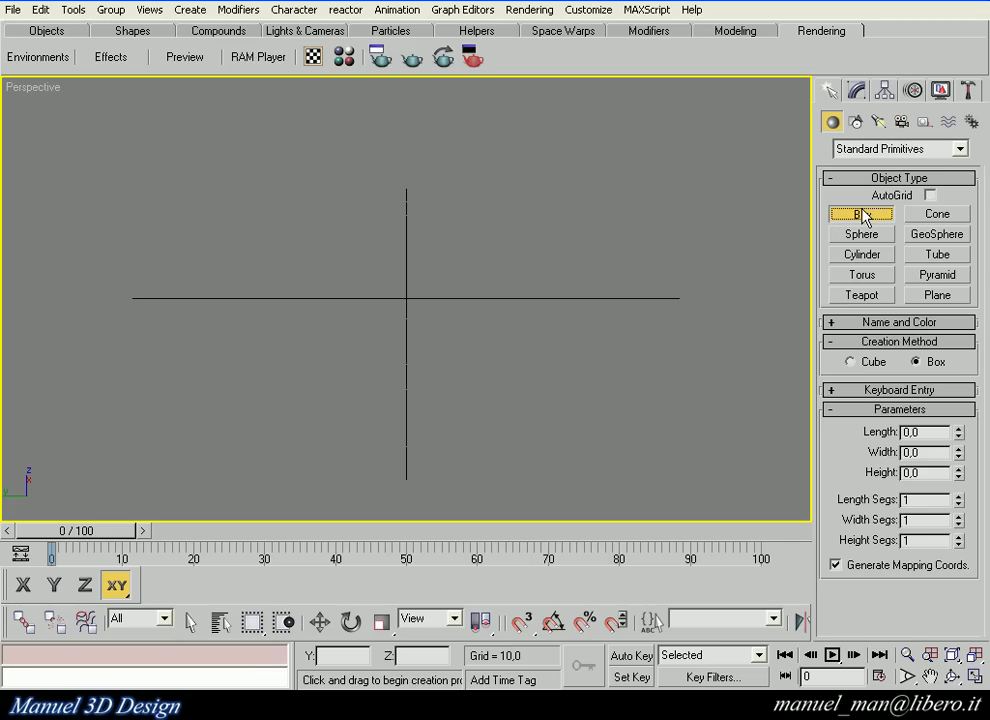
click(930, 196)
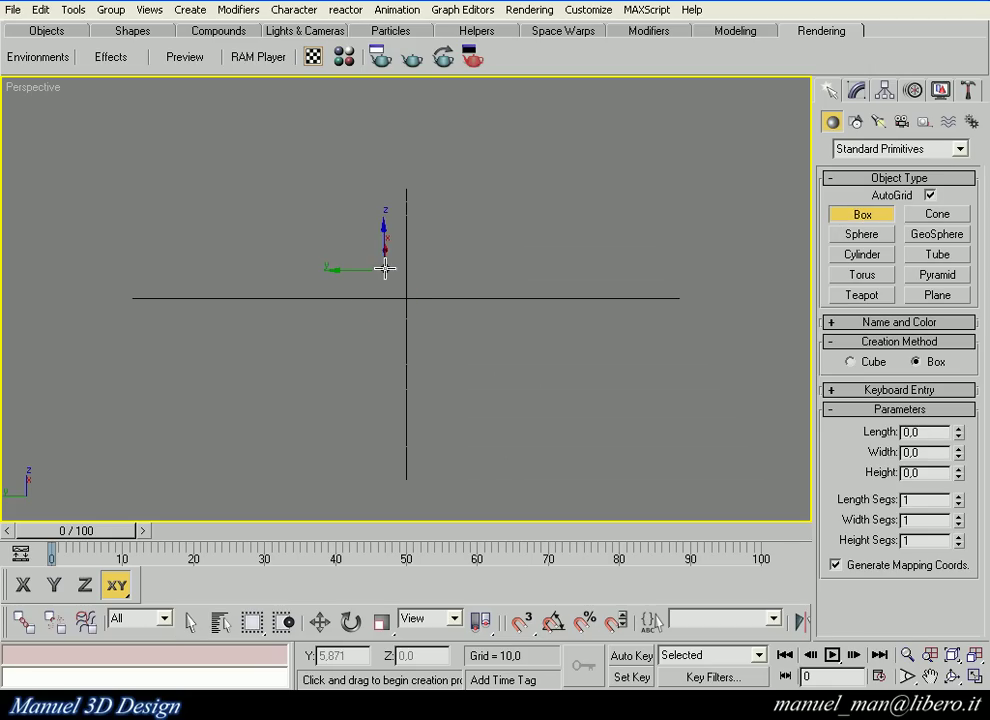
drag(383, 272, 427, 332)
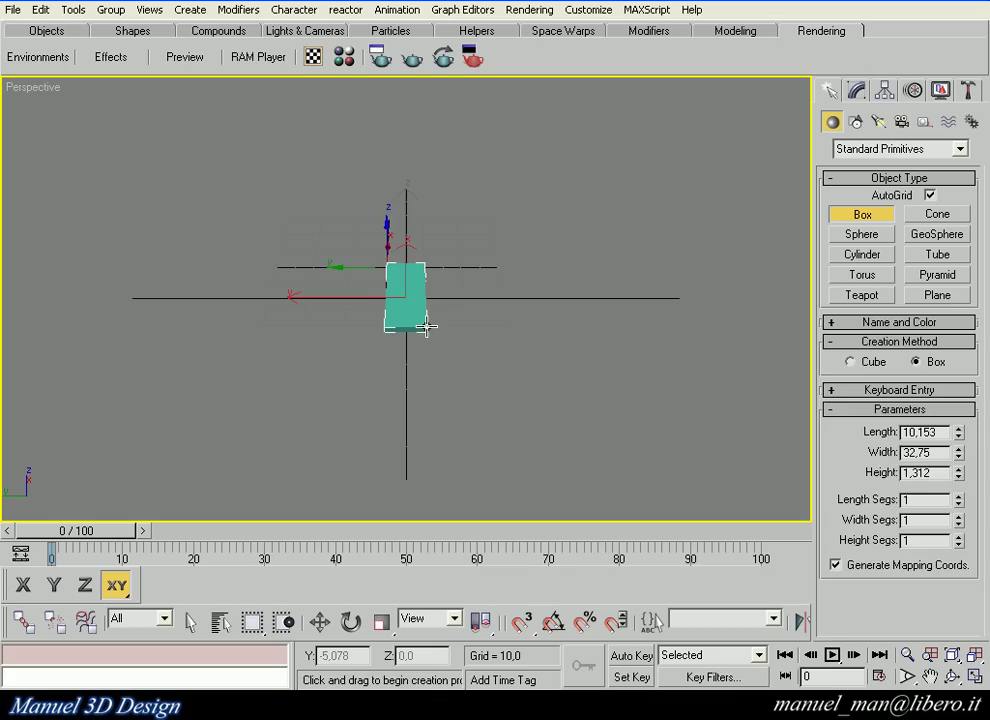
click(427, 327)
right_click(428, 334)
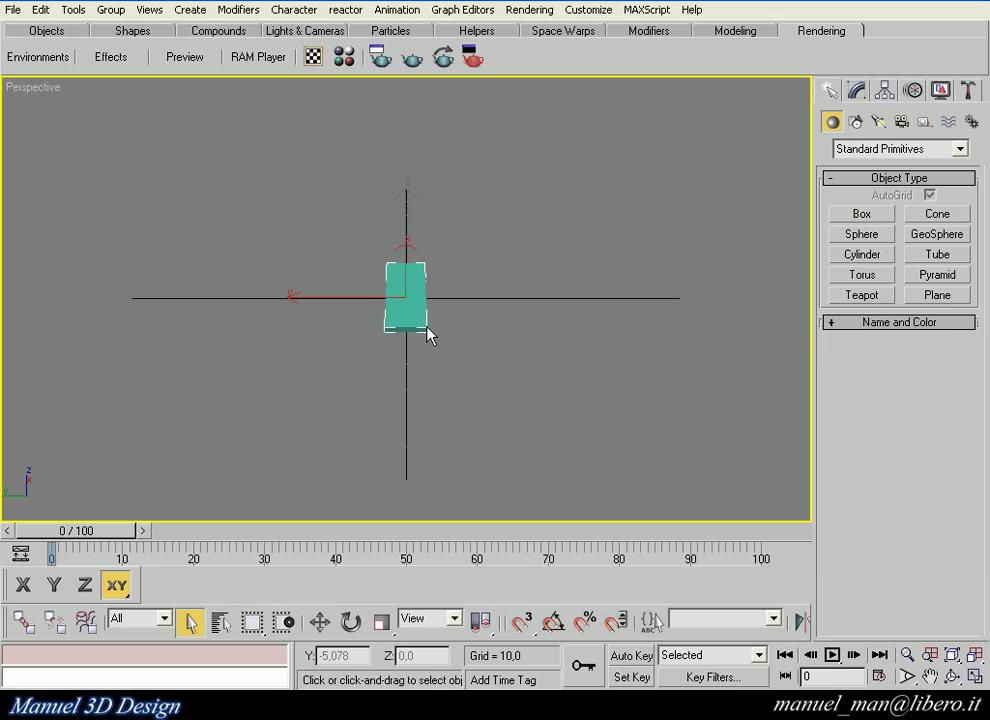
In the Modify panel, set the box's Length to 12, Width to 30 and Height to 1,5
click(857, 91)
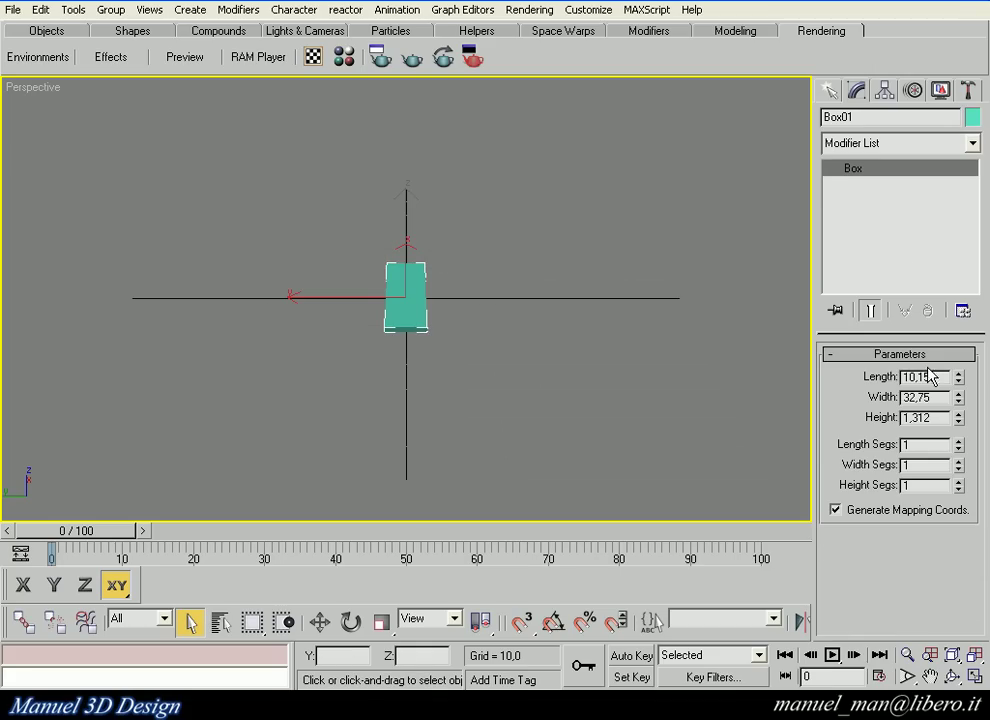
drag(931, 378, 909, 389)
text(2)
key(Return)
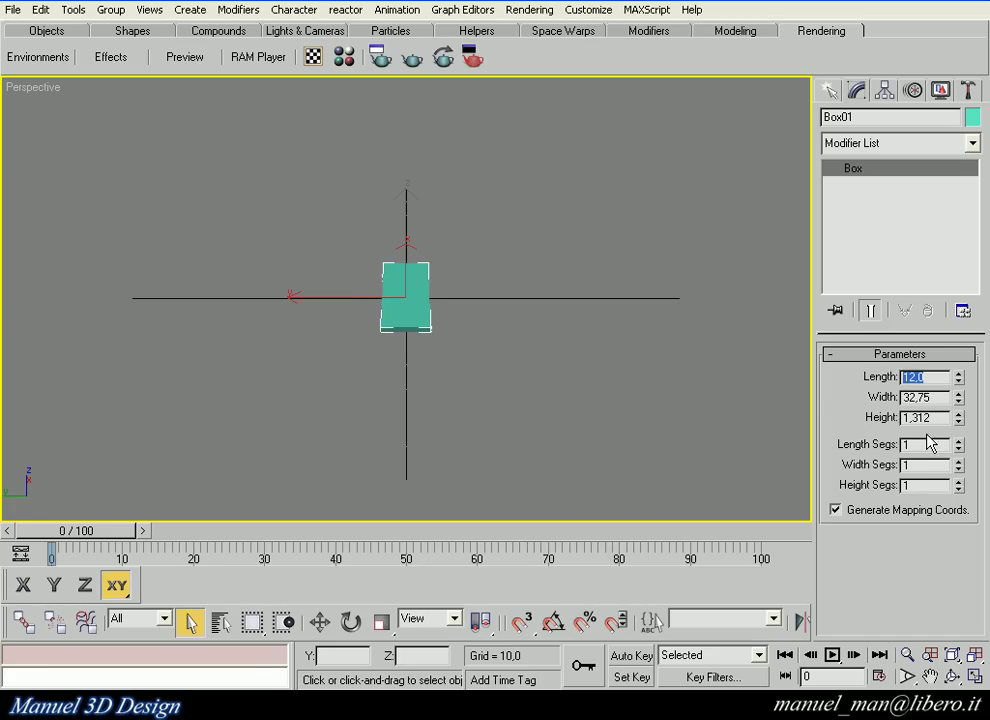
drag(941, 398, 892, 410)
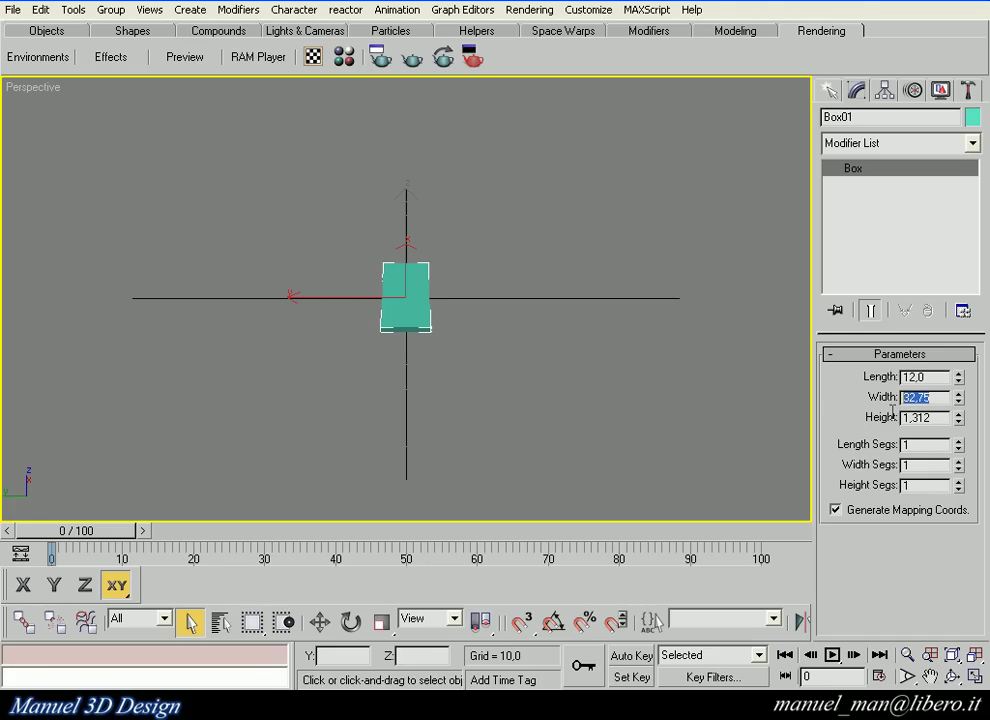
text(30)
key(Return)
drag(940, 418, 912, 419)
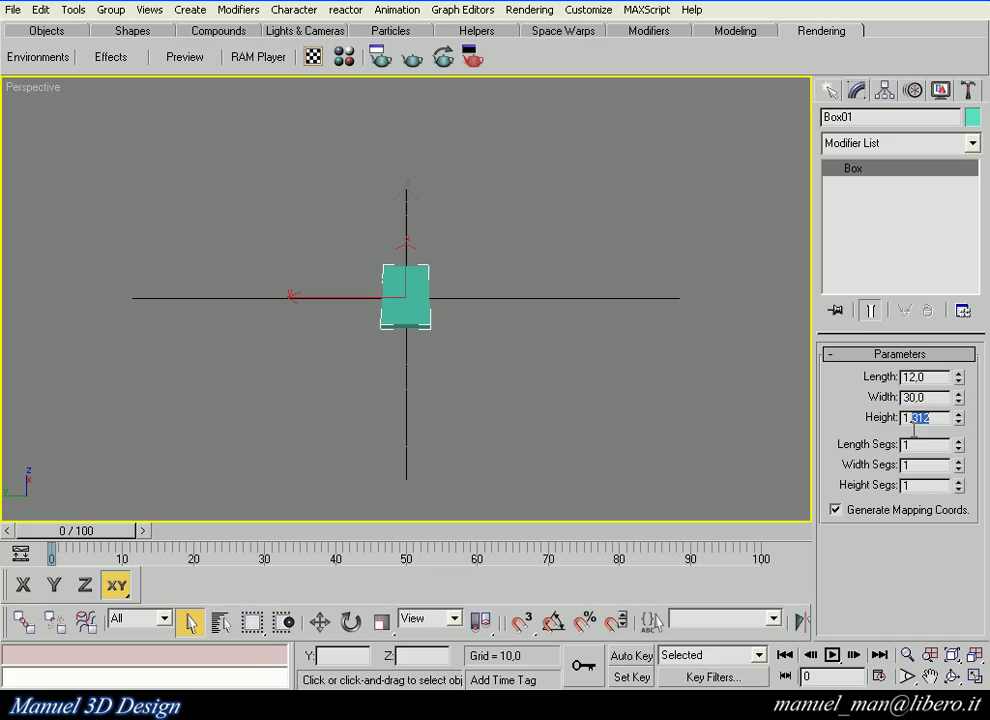
text(5)
key(Return)
Frame the whole box in view and set its Length Segs to 8
click(951, 657)
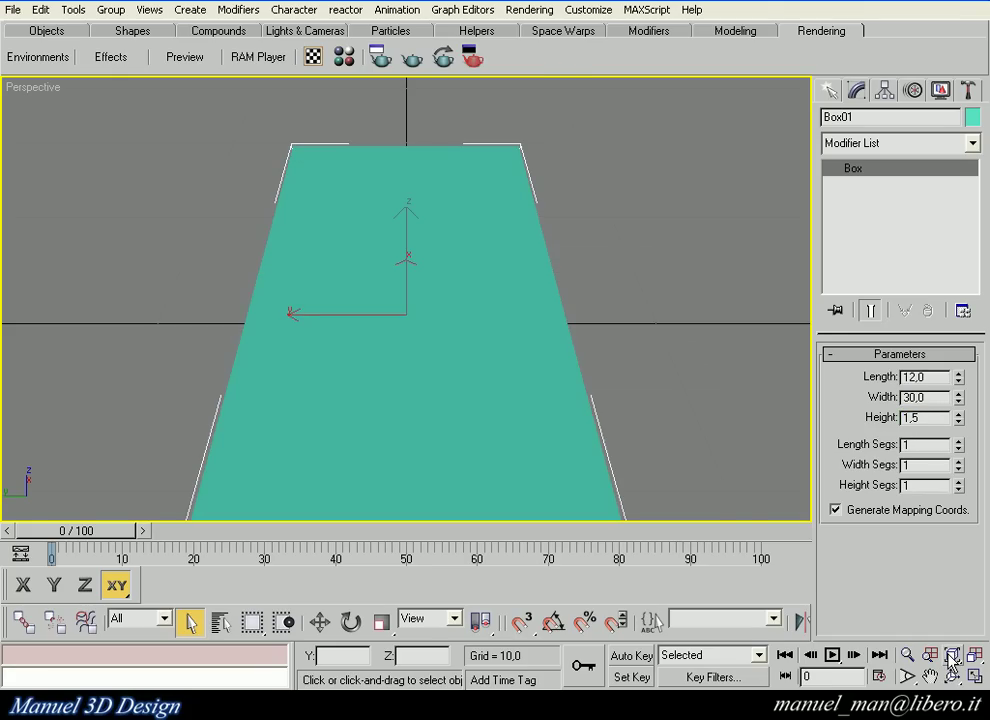
click(907, 655)
drag(431, 387, 427, 431)
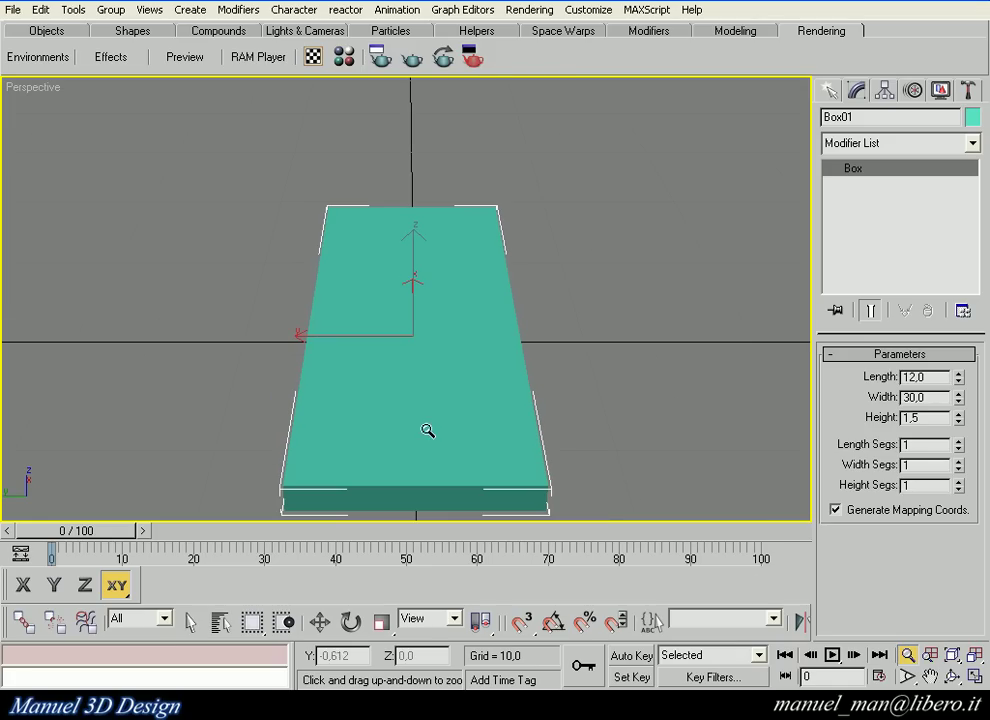
click(930, 677)
drag(494, 416, 482, 380)
right_click(482, 380)
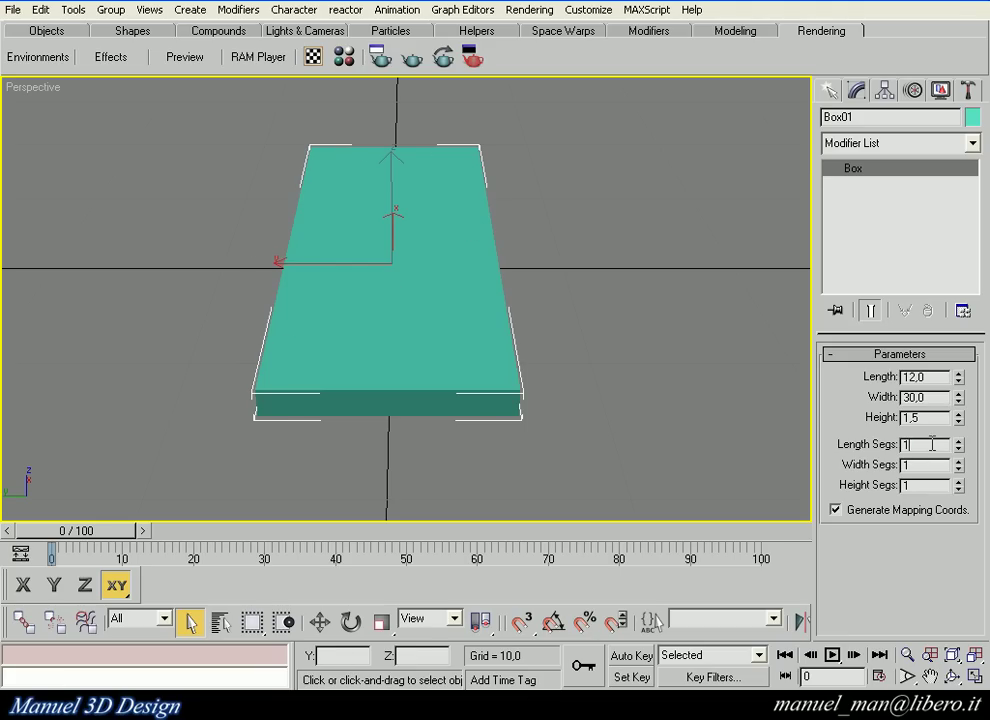
text(8)
Reselect the box and display it shaded with Edged Faces to show the segments
click(745, 460)
click(433, 348)
key(F3)
key(F3)
key(F4)
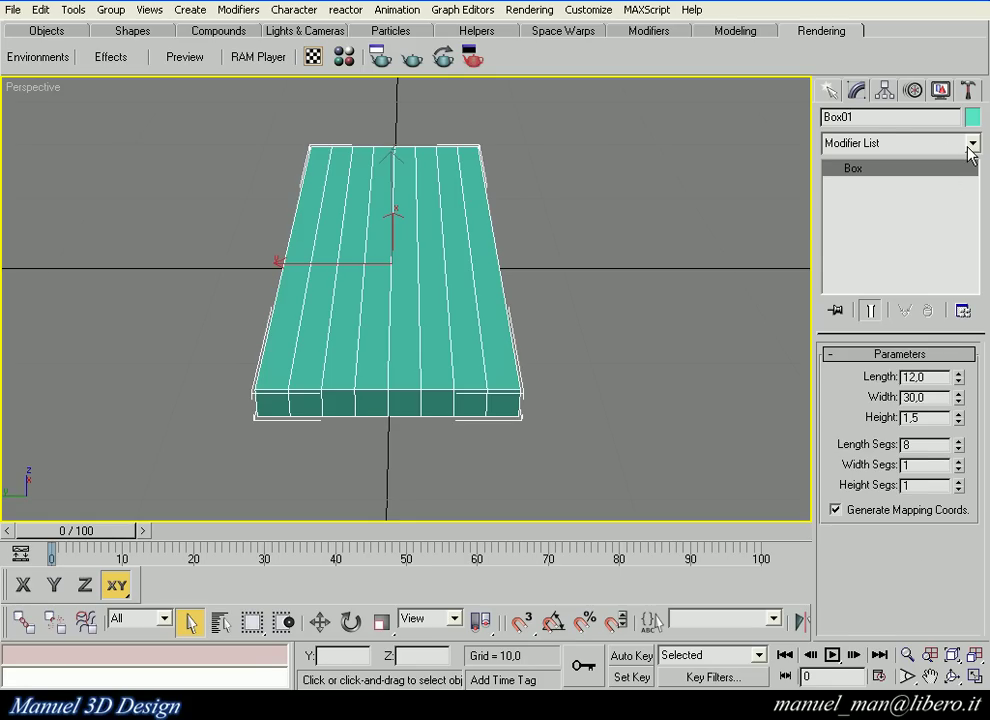
click(969, 145)
Add a Bend modifier on the Y axis with Direction 90 and Angle -90
click(931, 421)
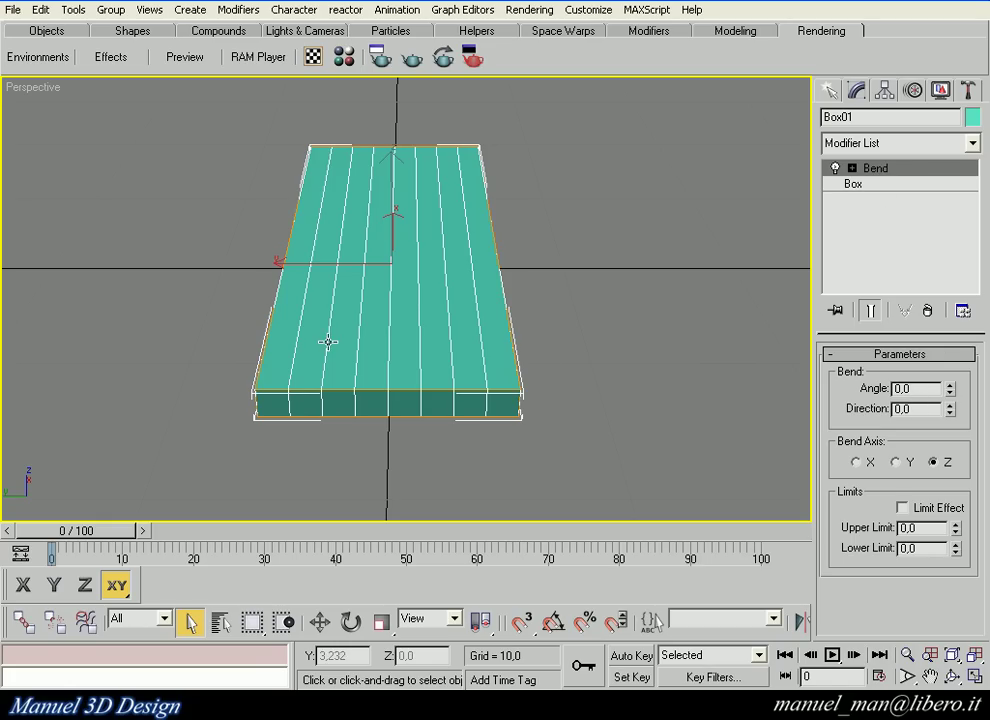
click(898, 463)
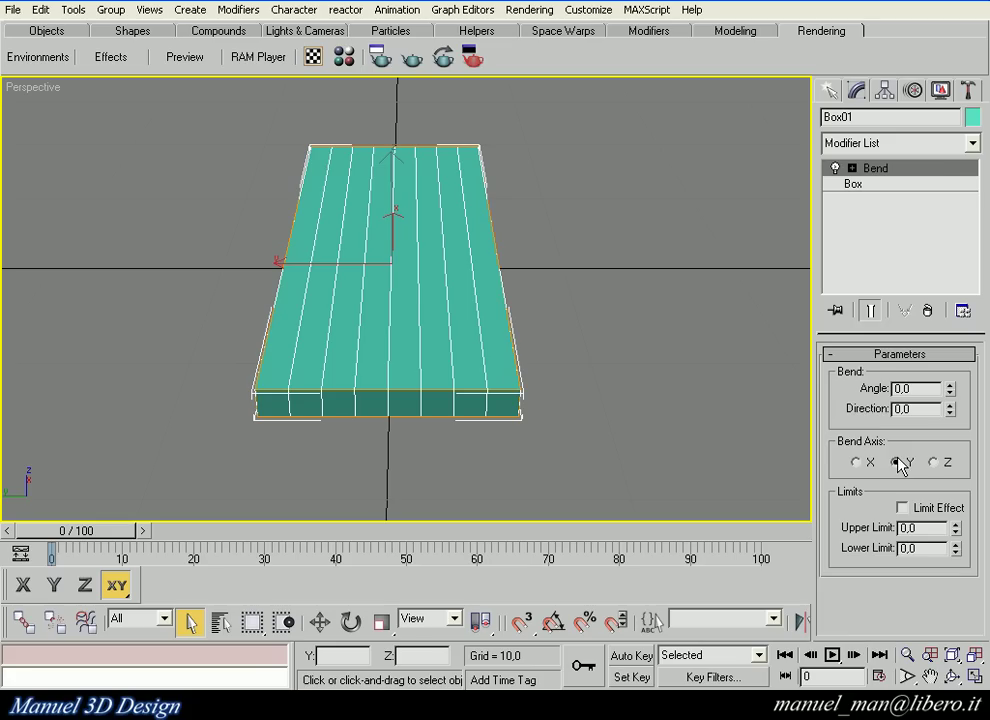
mouse_move(950, 389)
mouse_down()
mouse_move(958, 343)
mouse_move(940, 437)
mouse_up()
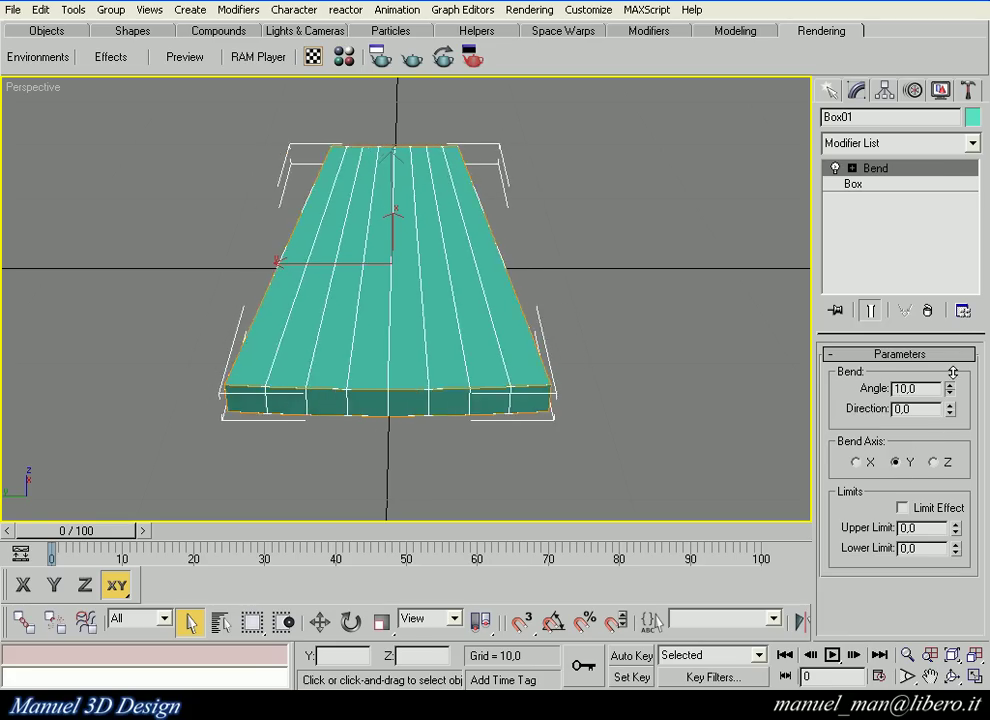
right_click(940, 437)
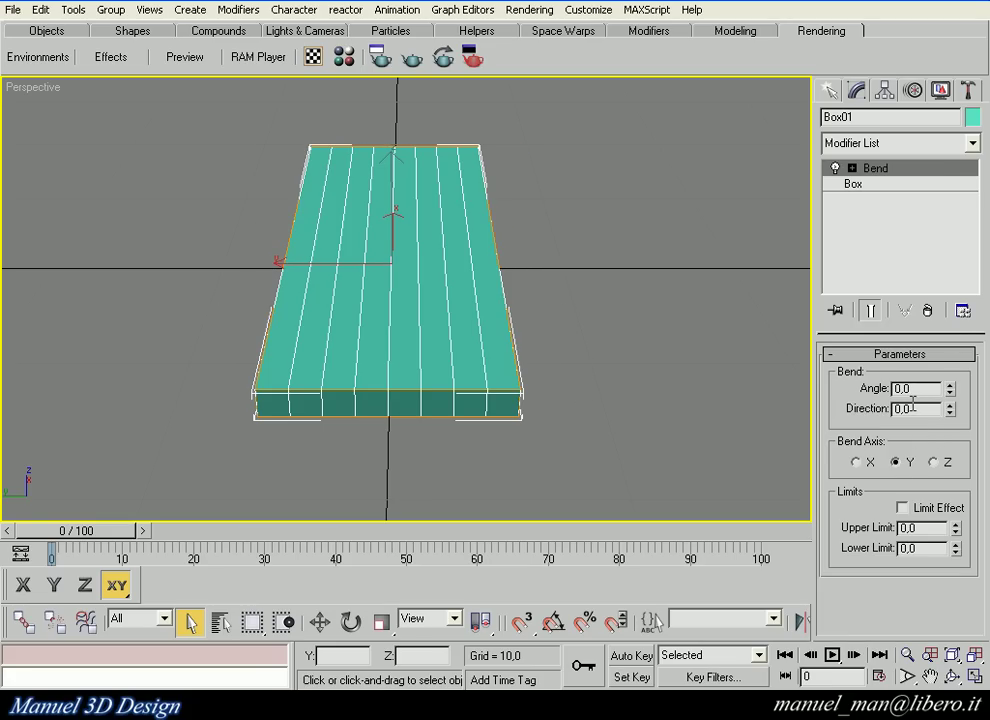
drag(915, 407, 869, 418)
text(90)
mouse_move(949, 388)
mouse_down()
mouse_move(952, 275)
mouse_move(965, 591)
mouse_up()
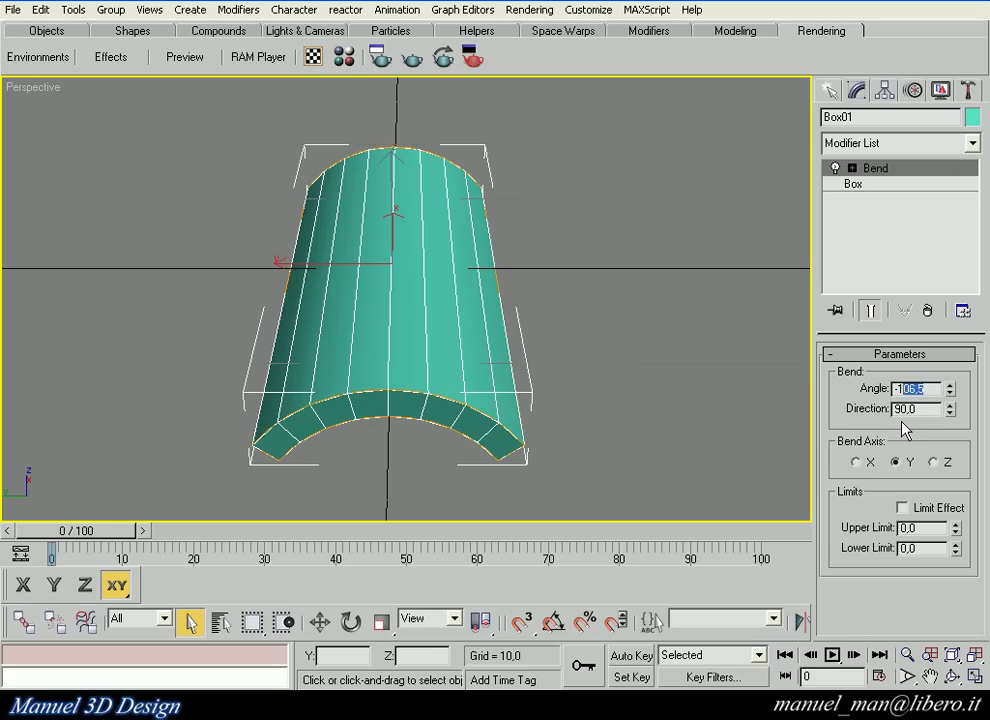
text(-90)
key(Return)
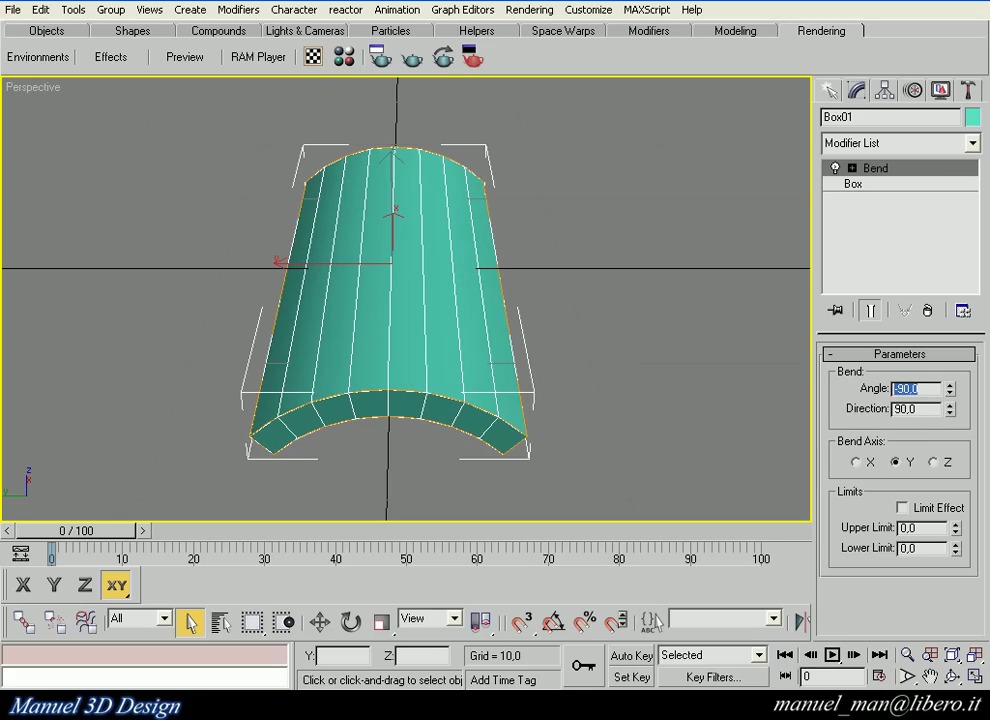
click(876, 432)
Turn off Edged Faces and reframe the curved tile from a low, side-on angle
click(858, 185)
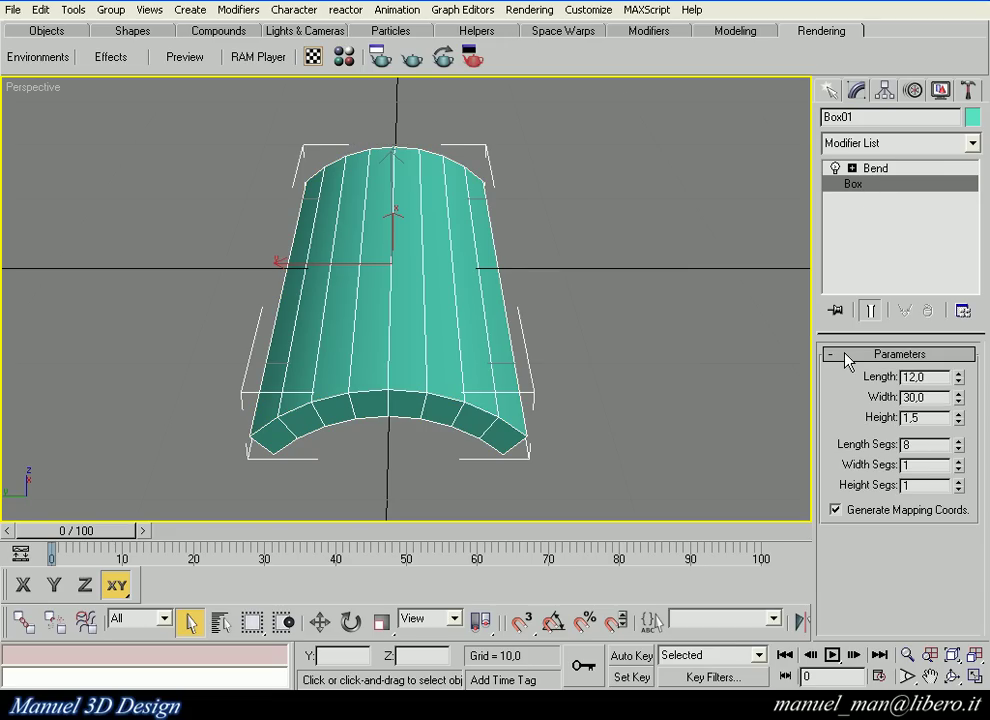
key(F4)
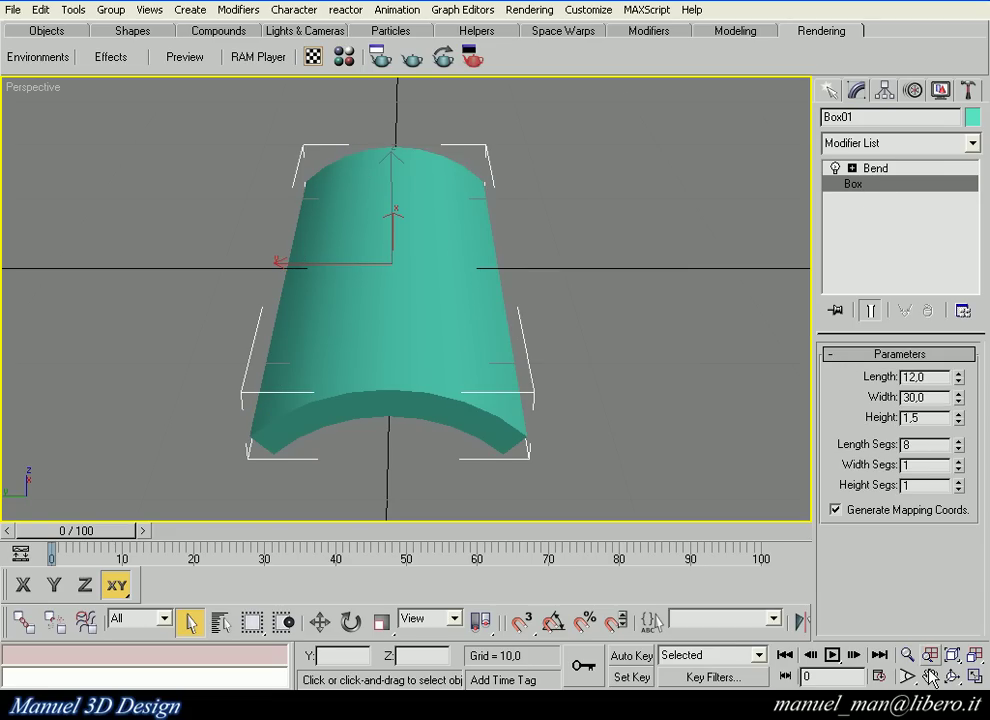
click(907, 657)
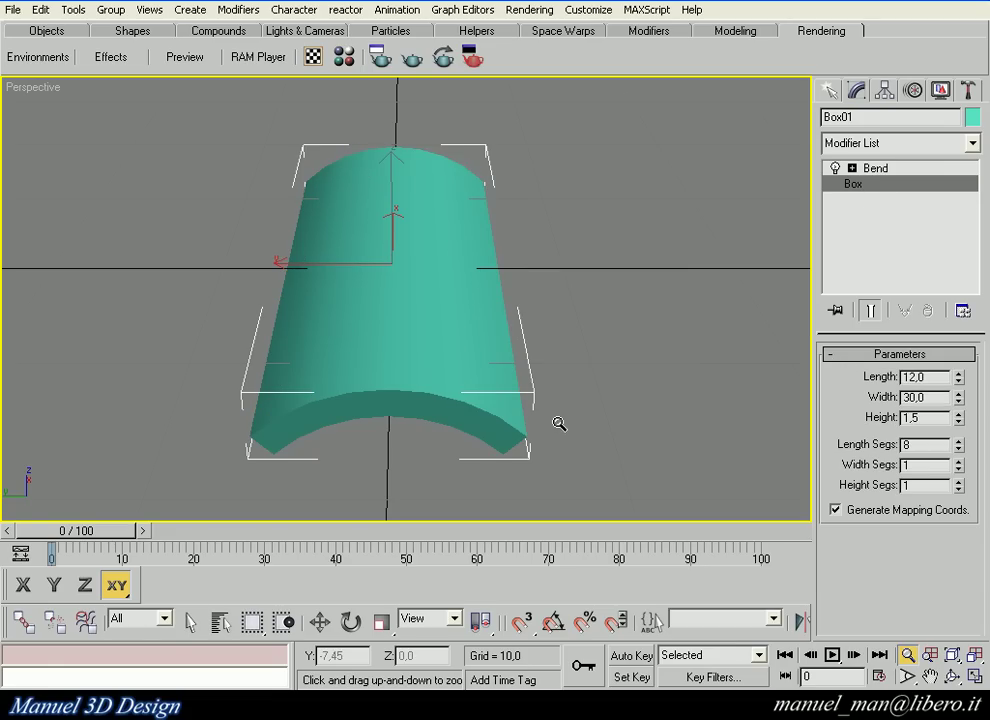
drag(396, 172, 419, 386)
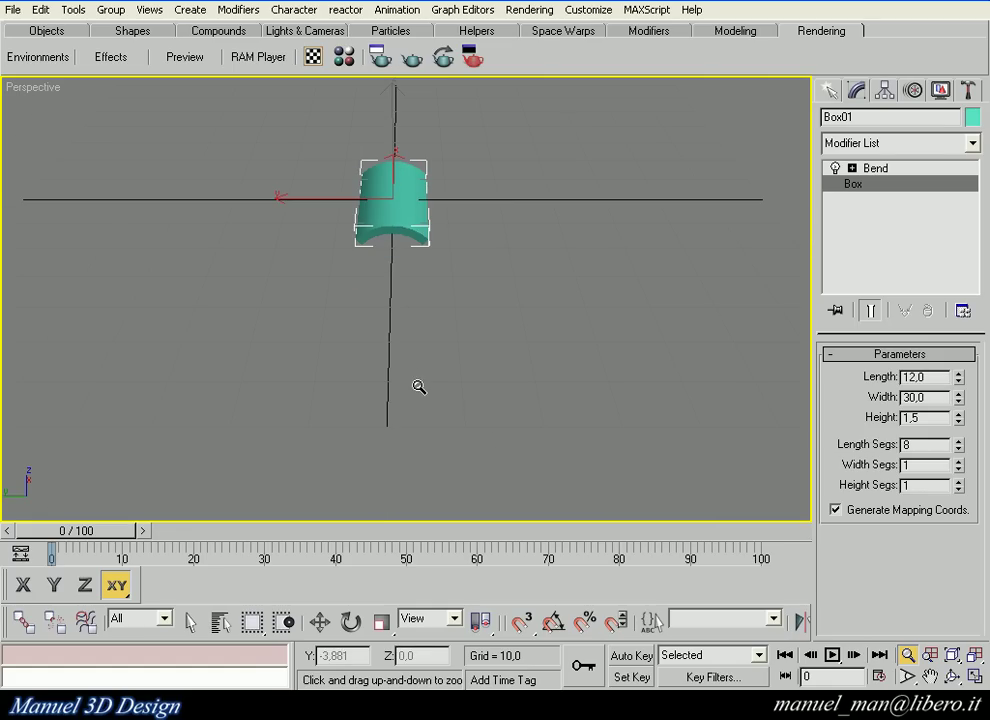
click(951, 677)
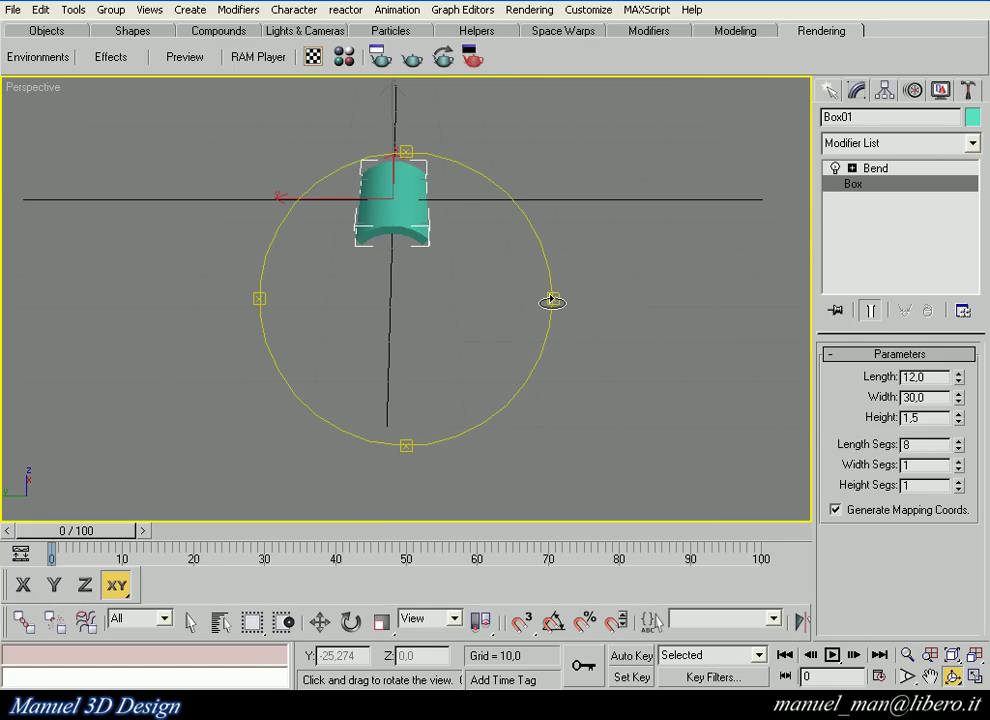
mouse_move(553, 297)
mouse_down()
mouse_move(692, 281)
mouse_move(738, 265)
mouse_move(722, 278)
mouse_up()
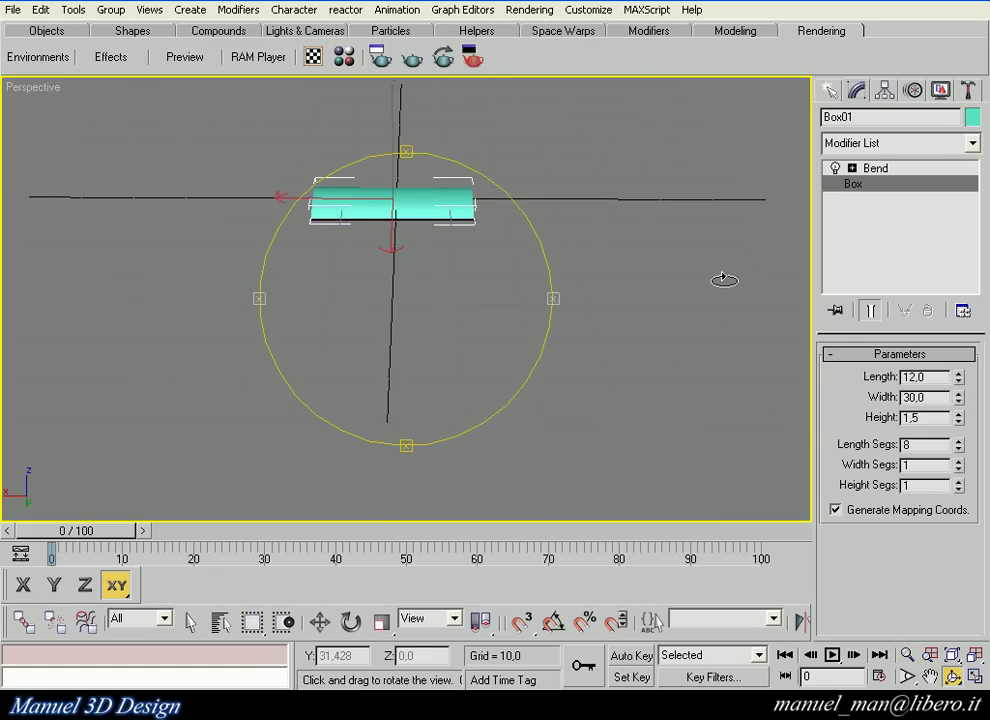
click(930, 677)
mouse_move(389, 212)
mouse_down()
mouse_move(581, 340)
mouse_move(605, 349)
mouse_move(650, 333)
mouse_up()
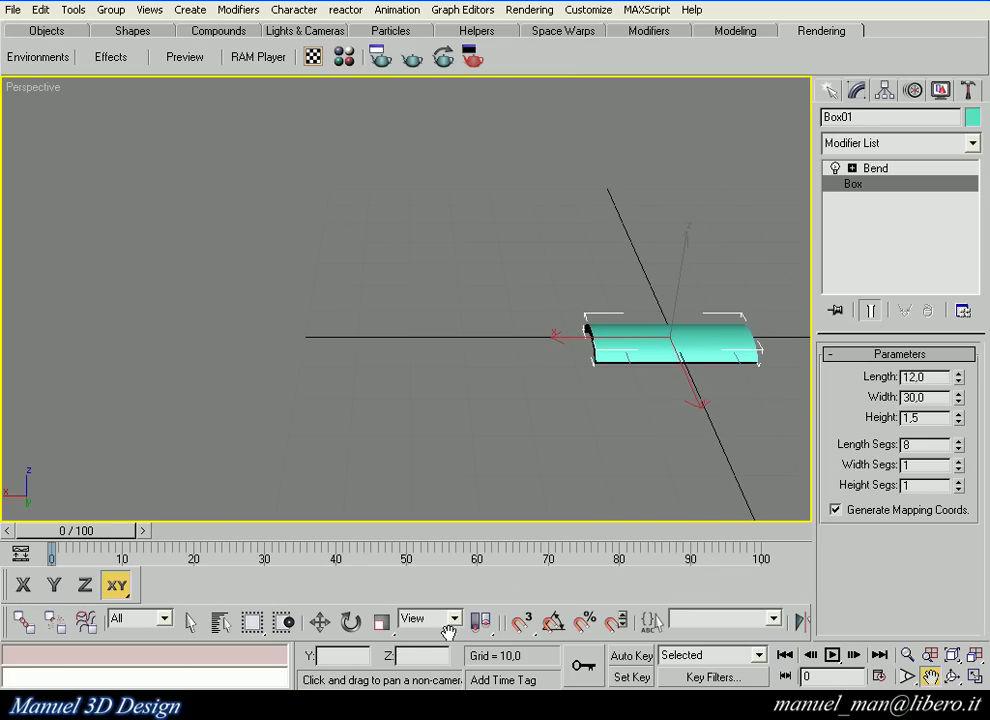
drag(458, 622, 97, 648)
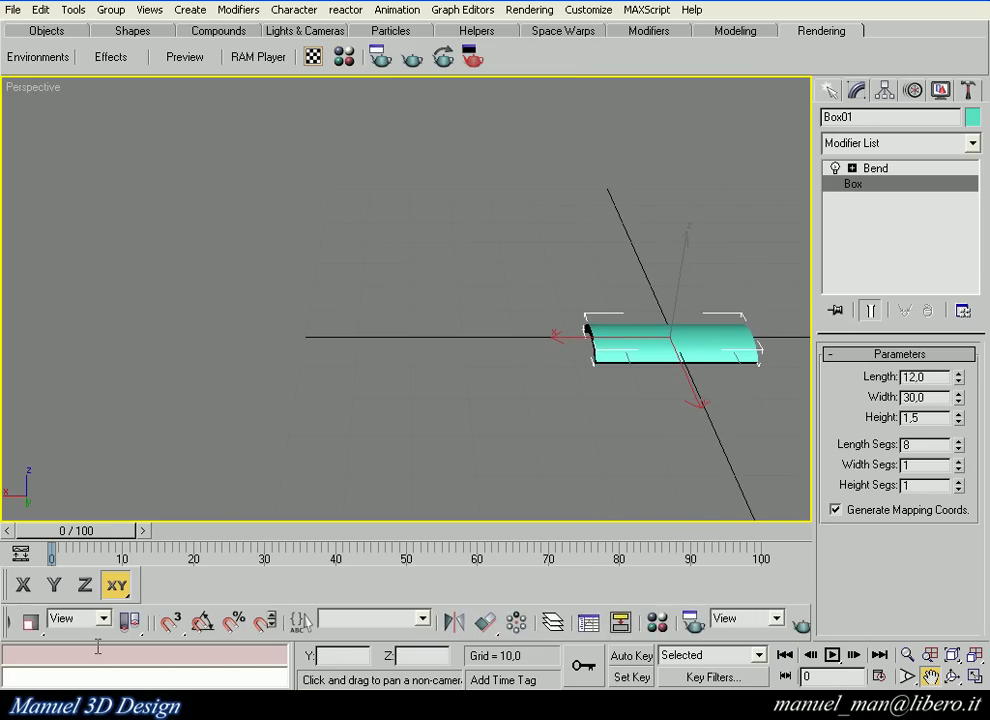
In the Array dialog, enter incremental moves of 1,5 in Z and 30 in X
click(516, 624)
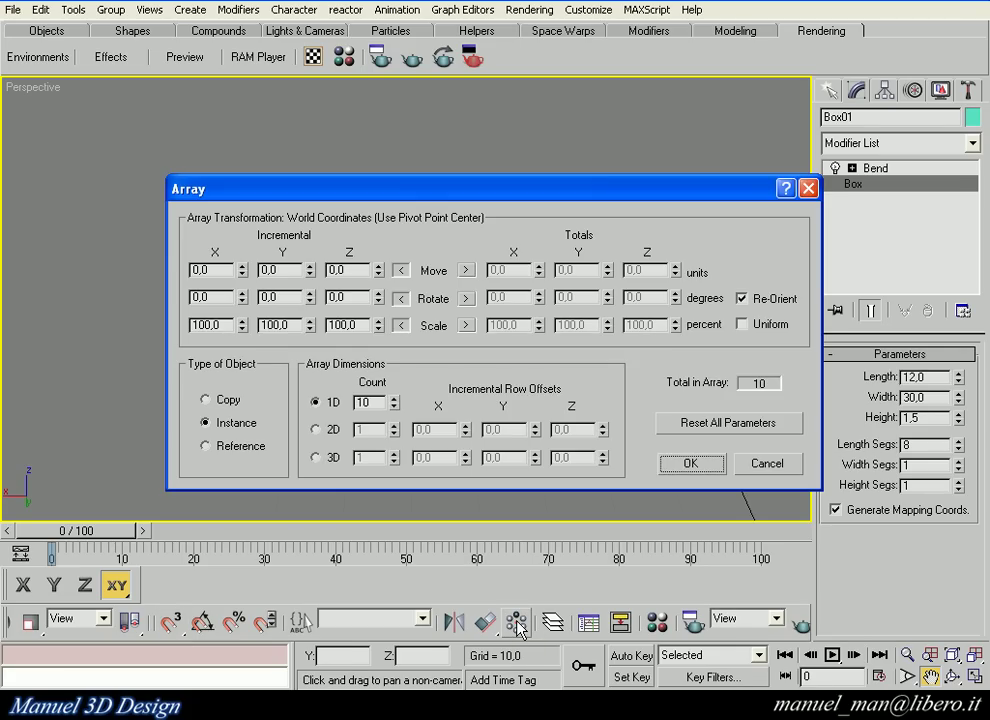
mouse_move(530, 190)
mouse_down()
mouse_move(250, 233)
mouse_move(341, 0)
mouse_move(364, 4)
mouse_up()
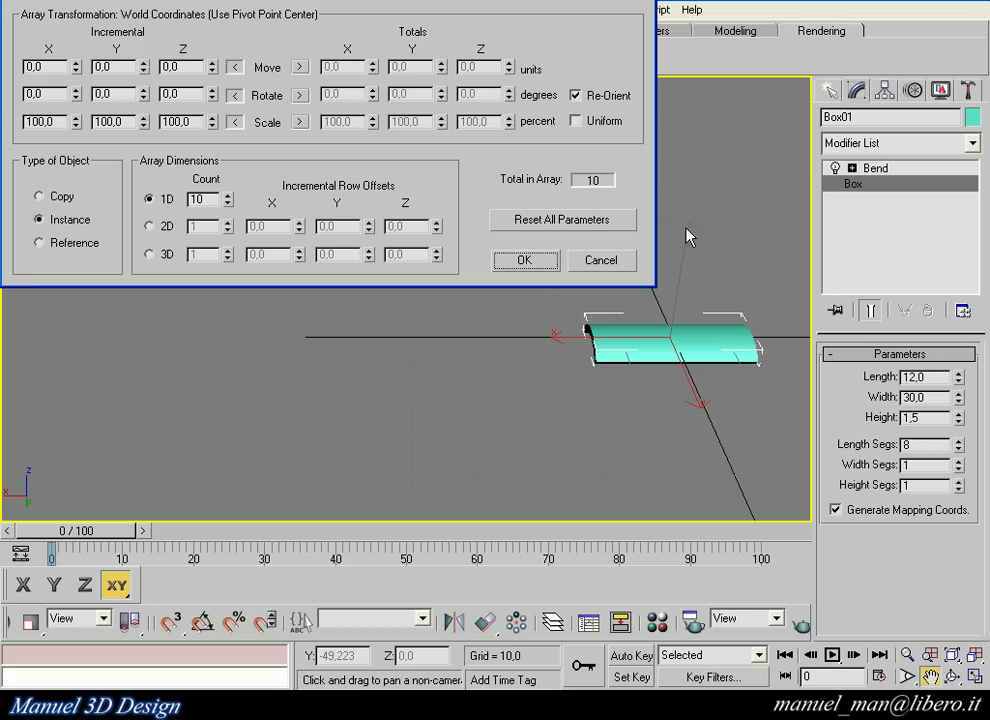
double_click(170, 66)
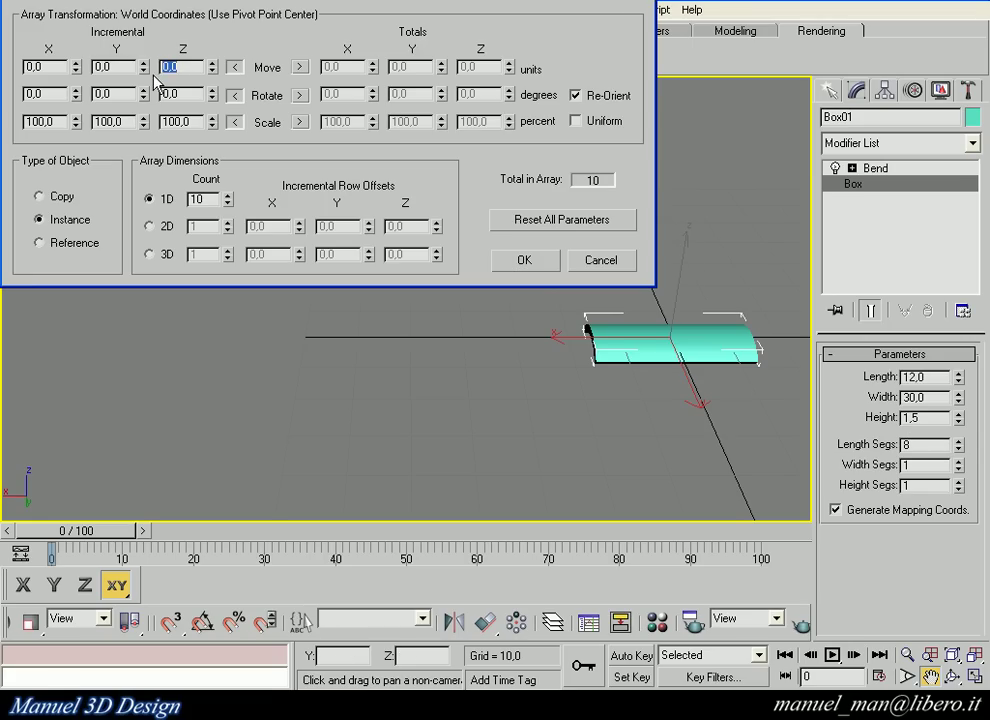
text(1,5)
key(Return)
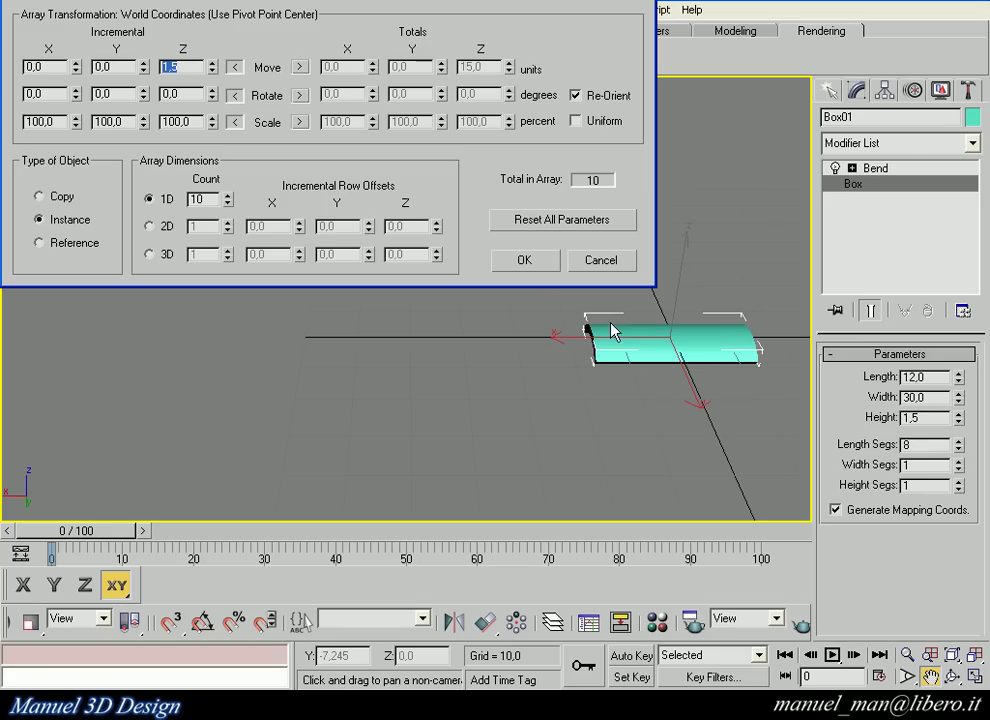
drag(46, 66, 7, 60)
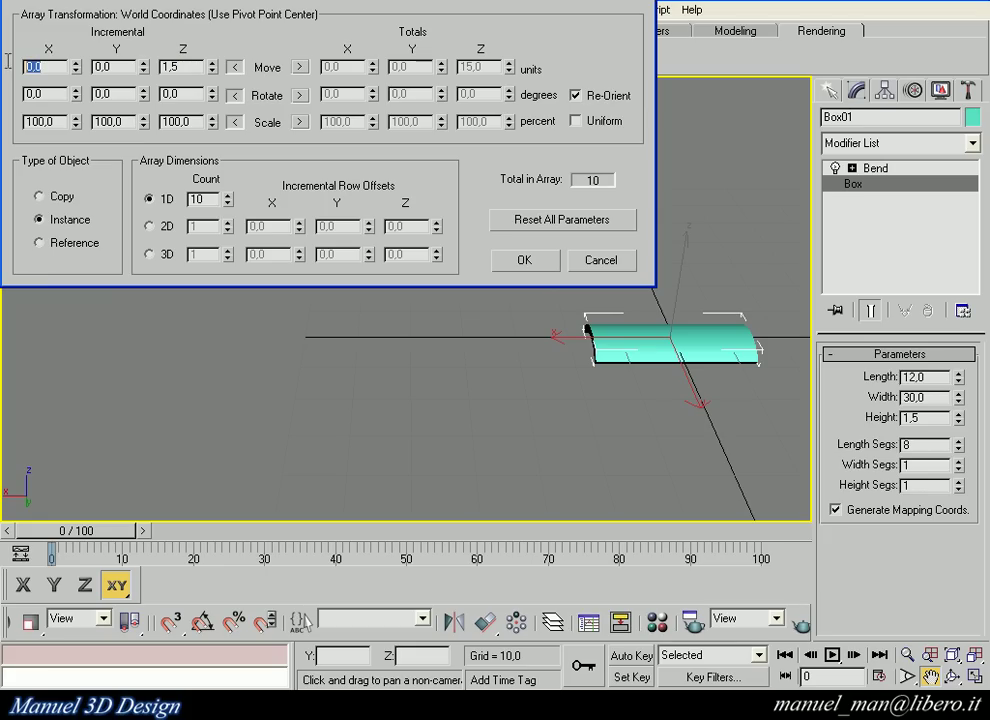
text(30)
Create the array of ten stepped tiles and frame the whole row
click(518, 260)
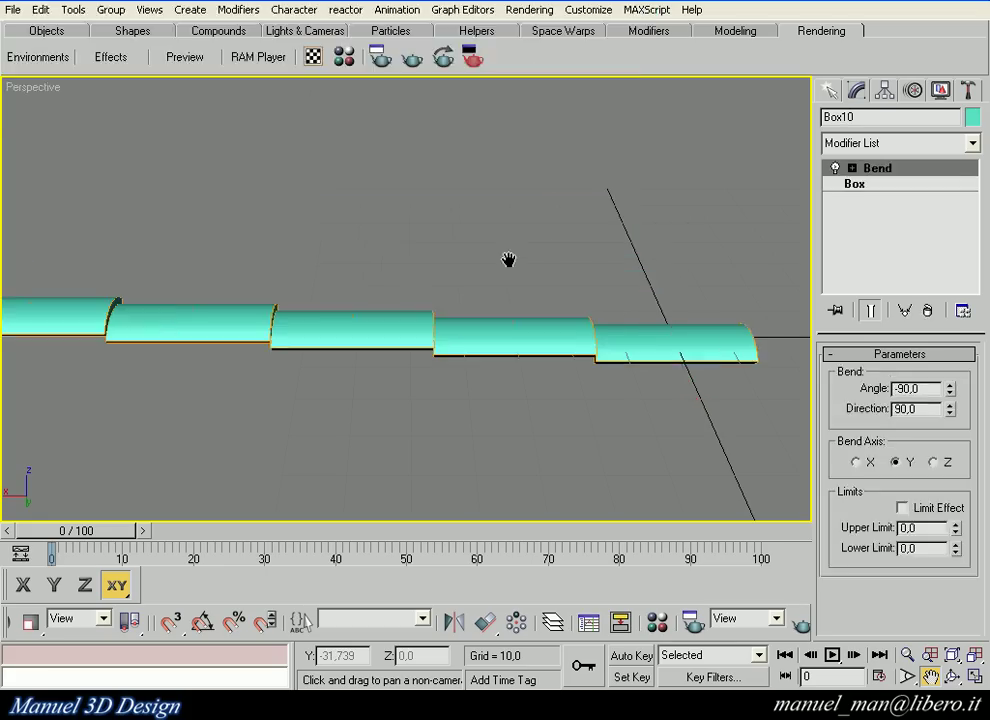
click(907, 655)
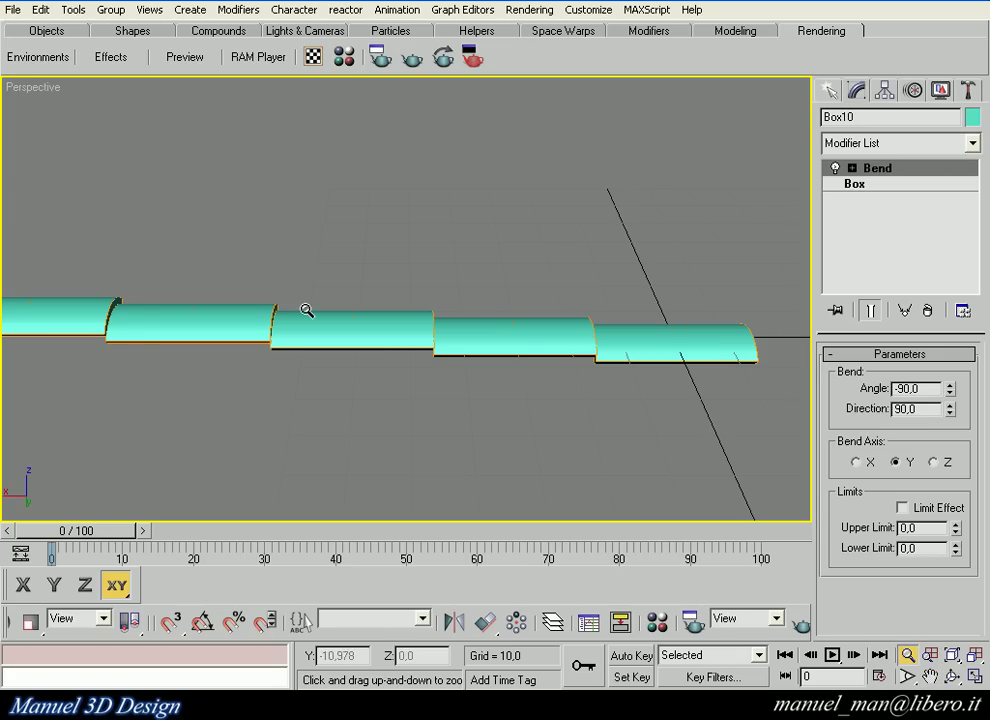
drag(305, 310, 358, 495)
click(930, 678)
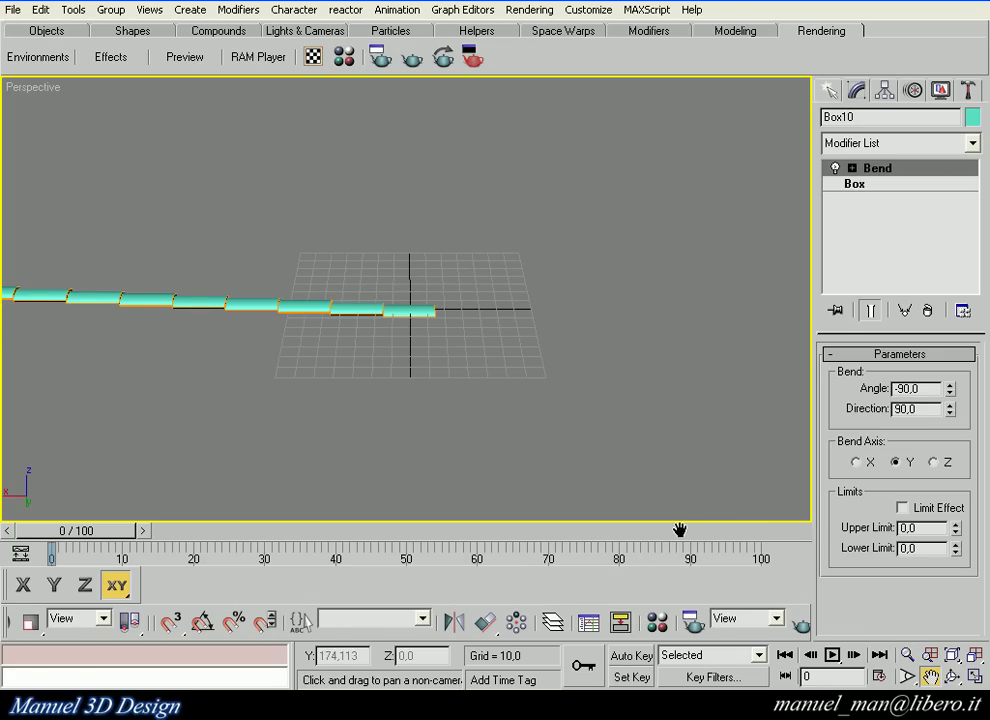
drag(277, 343, 537, 358)
right_click(545, 420)
click(521, 425)
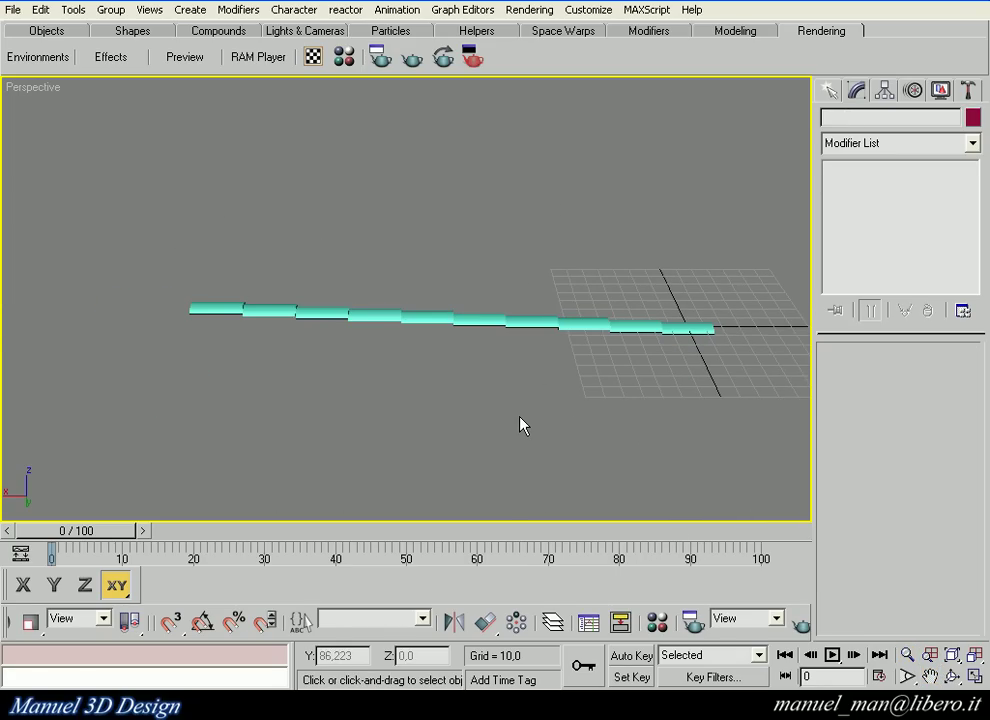
Hide the grid and show the maximized Left view zoomed to fit all tiles
key(g)
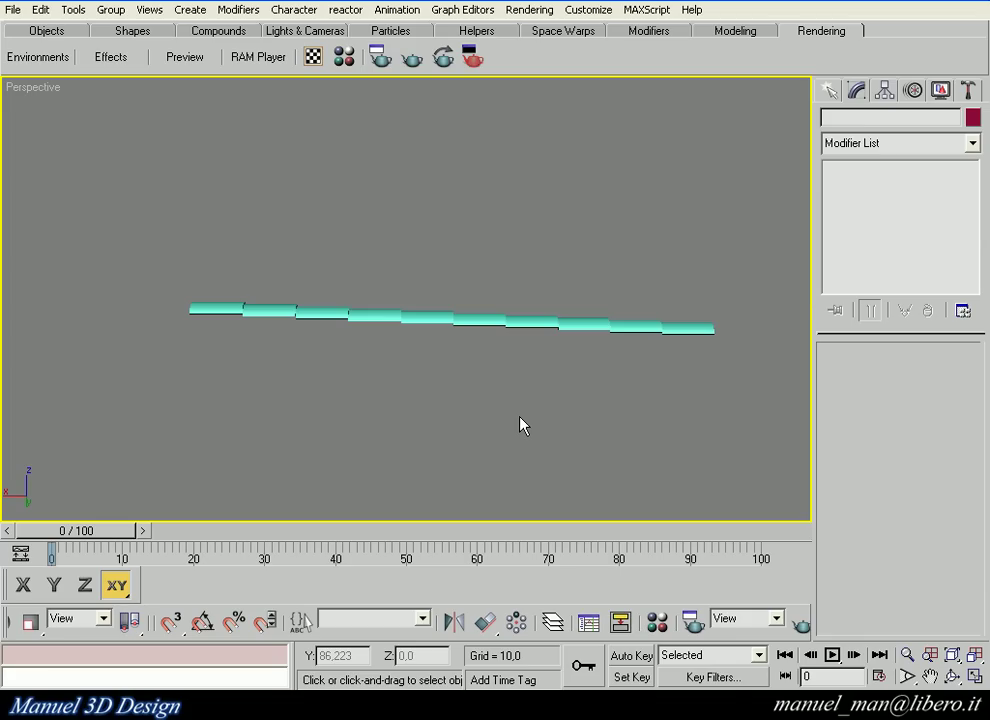
key(alt+w)
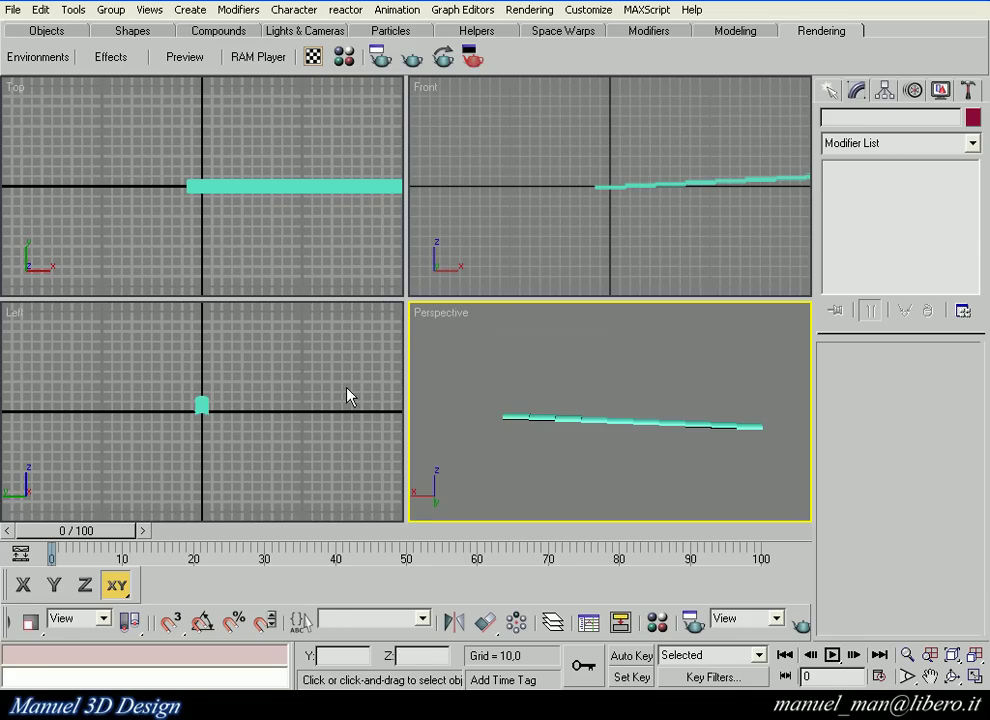
click(209, 450)
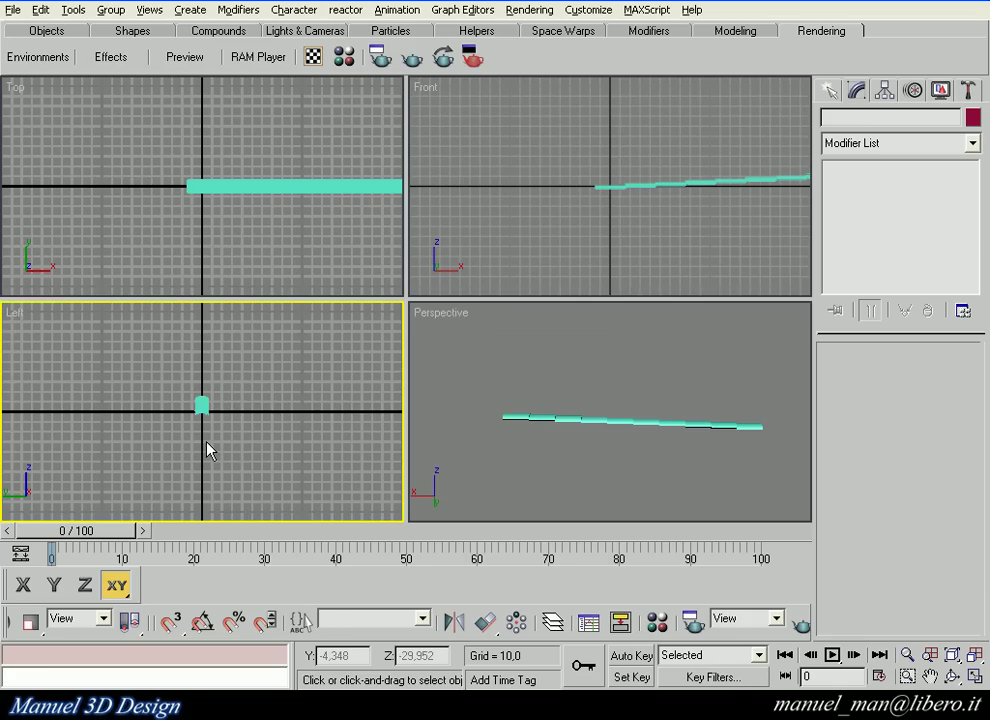
key(alt+w)
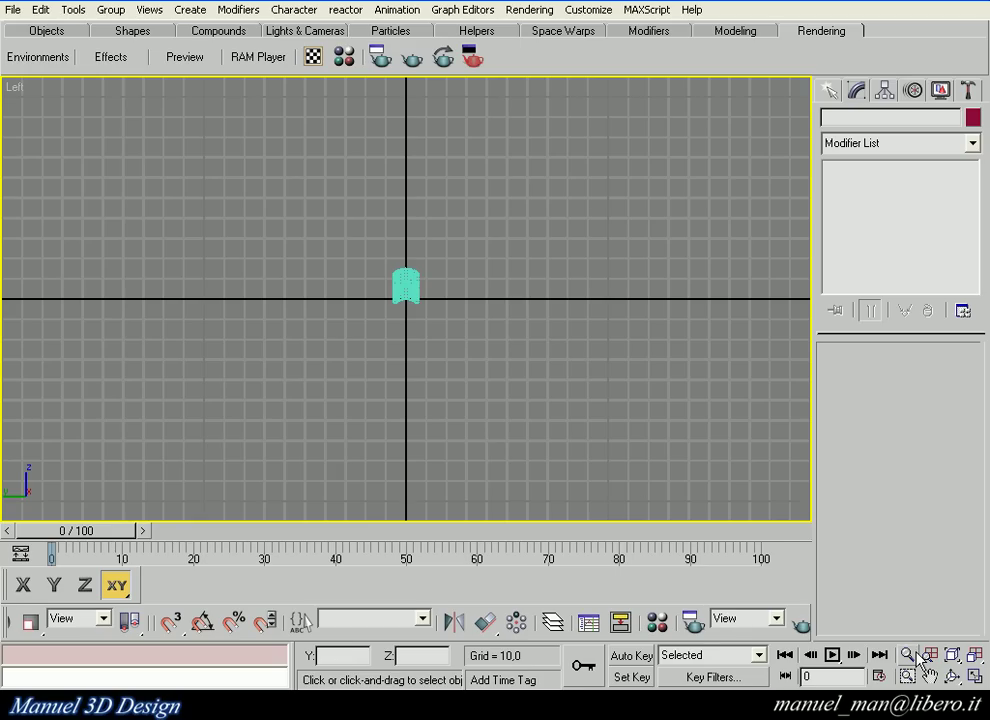
click(955, 658)
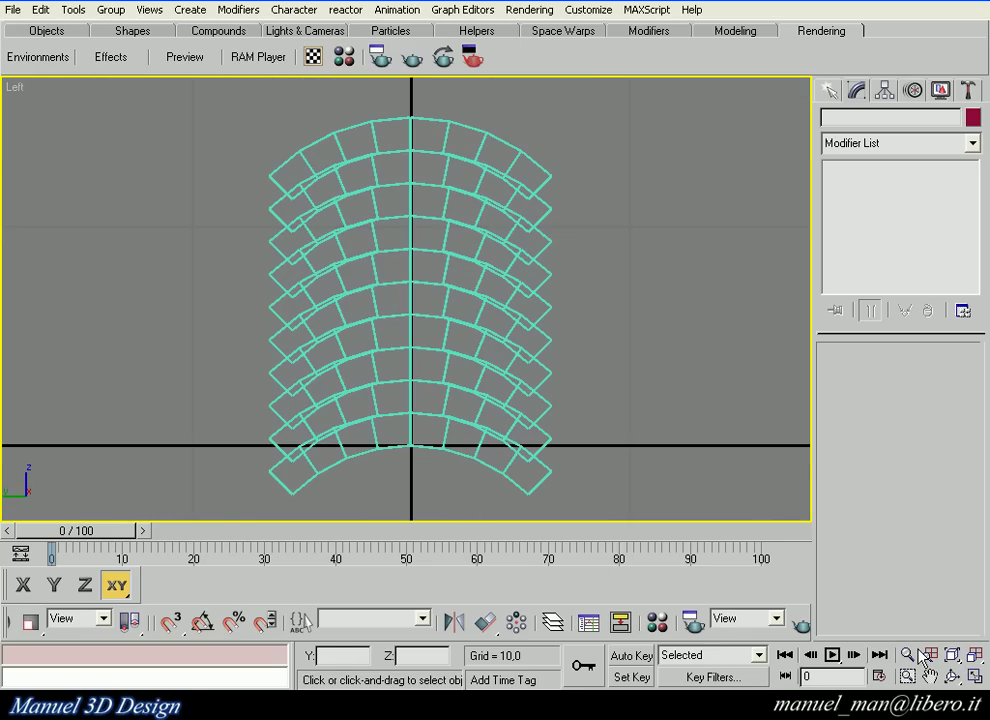
Shift-move the selected tile row along X to make 10 instanced copies side by side
drag(205, 507, 600, 100)
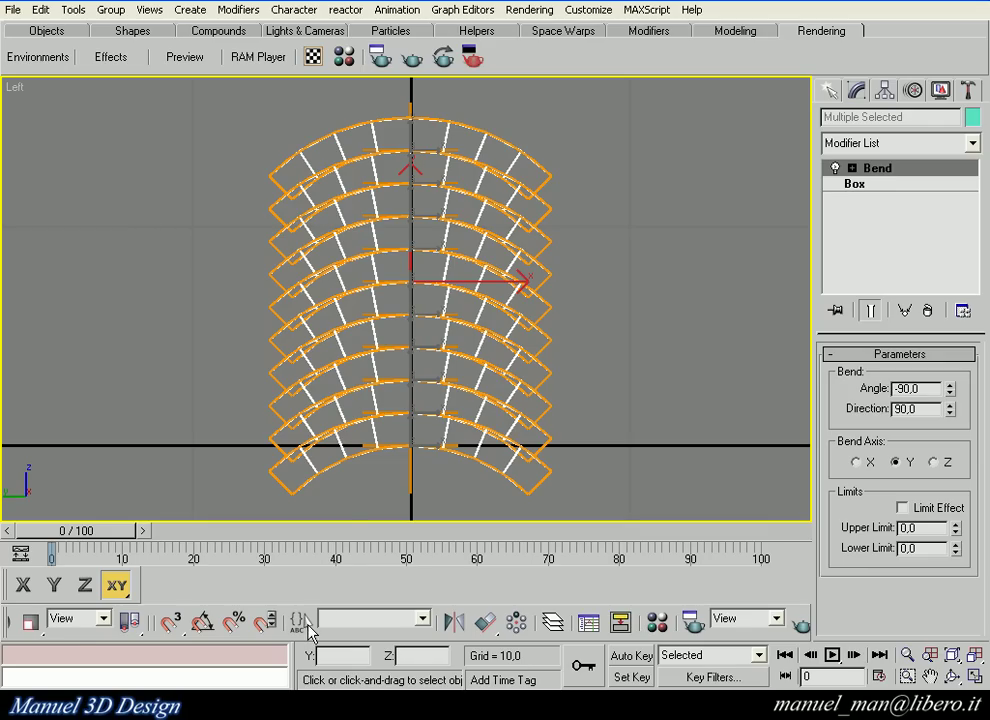
drag(79, 635, 515, 633)
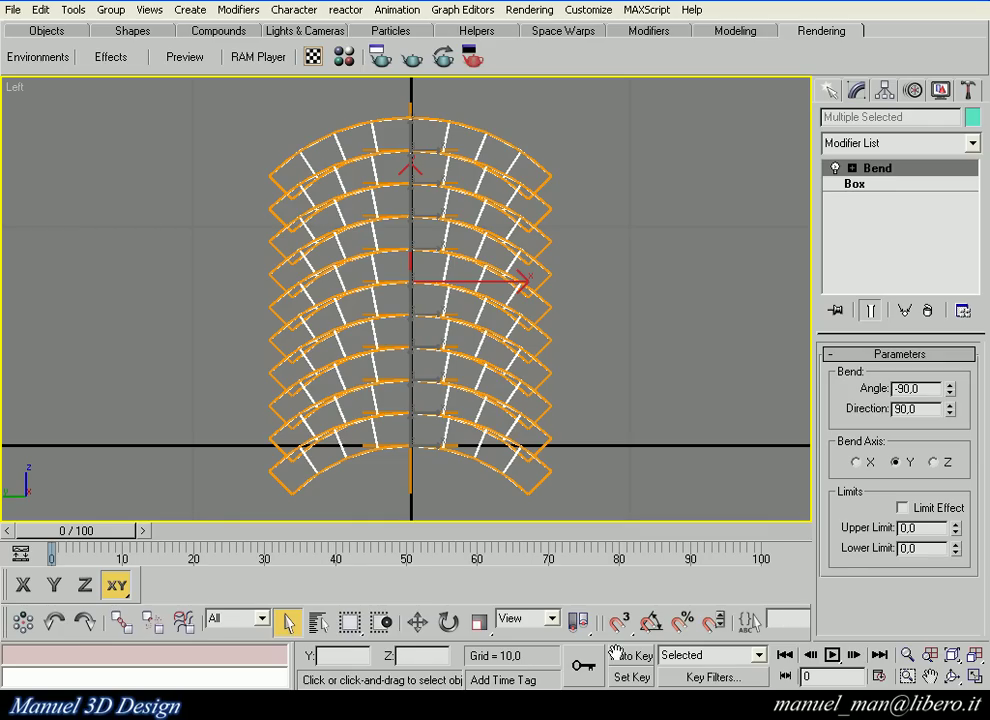
click(418, 622)
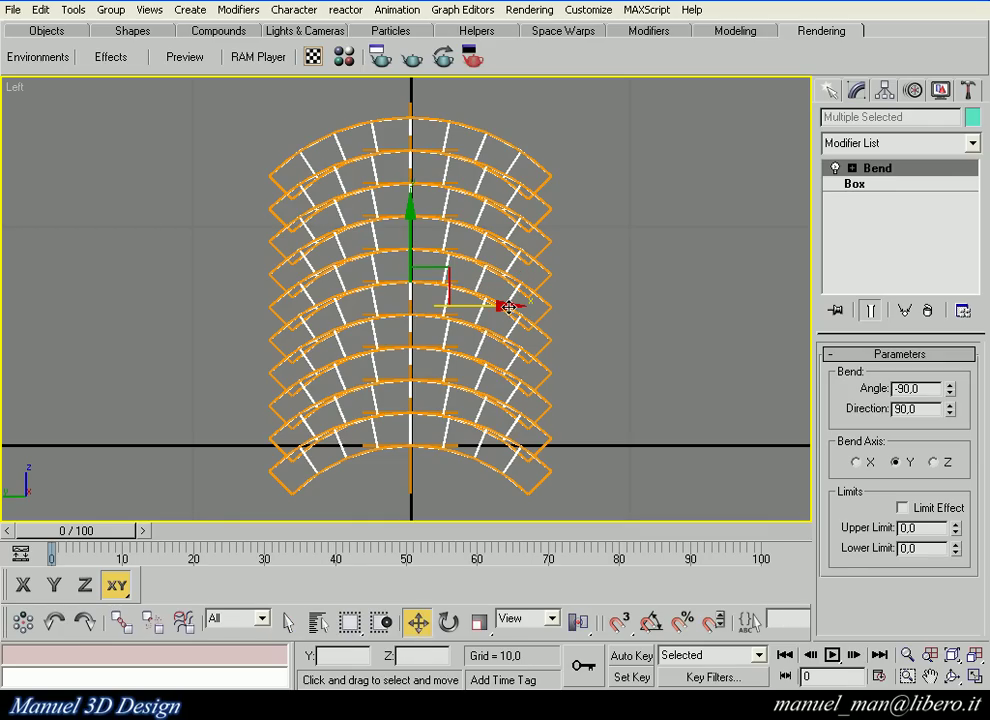
shift+drag(509, 307, 746, 322)
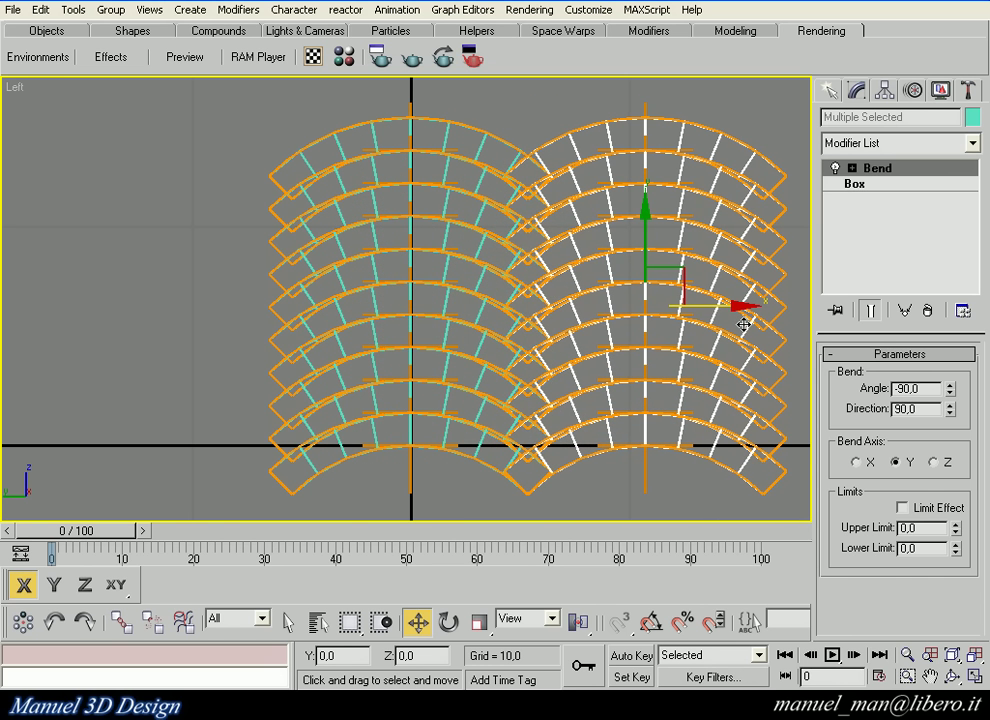
shift+drag(744, 325, 747, 333)
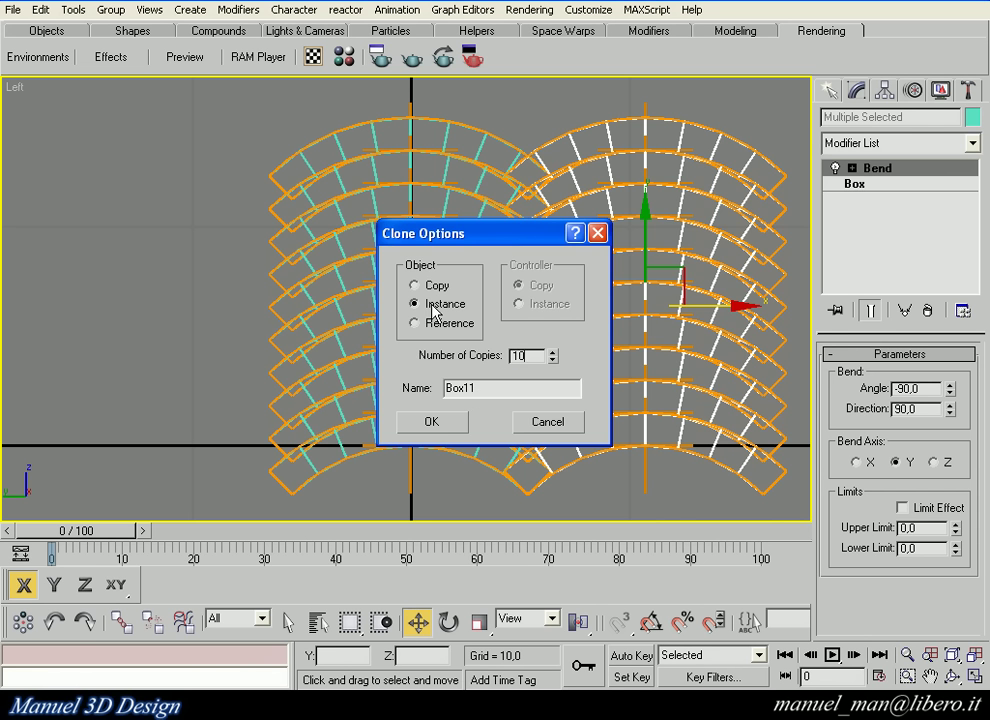
click(436, 425)
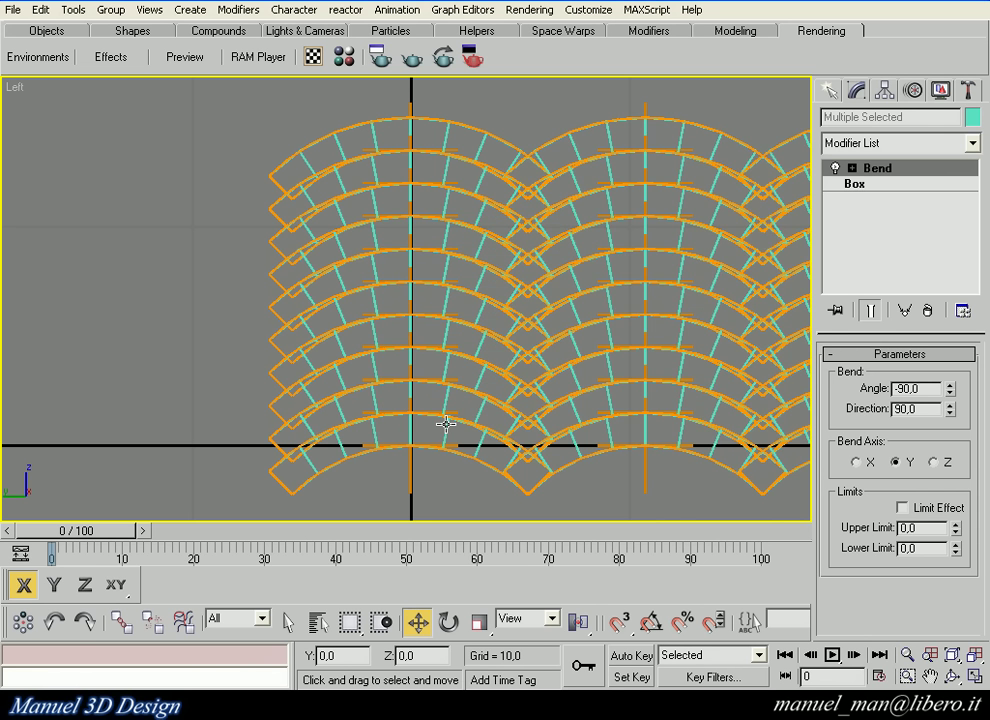
Switch to the maximized Perspective view
key(alt+w)
right_click(586, 488)
key(alt+w)
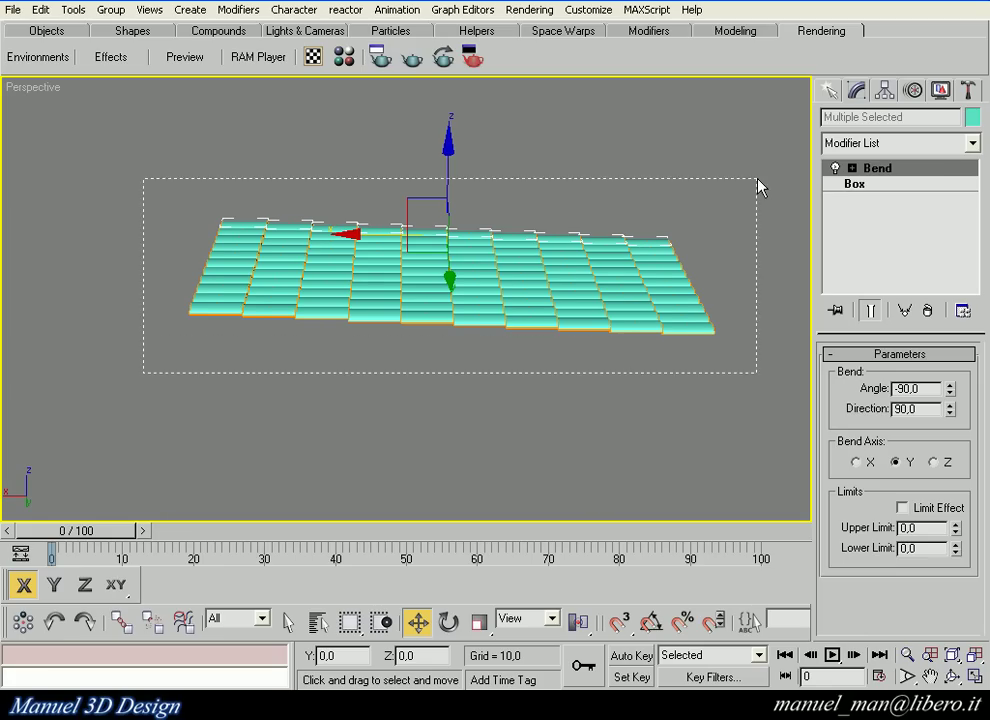
Group all the roof tiles as 'Tegole' and reselect the group
drag(192, 389, 758, 186)
click(110, 10)
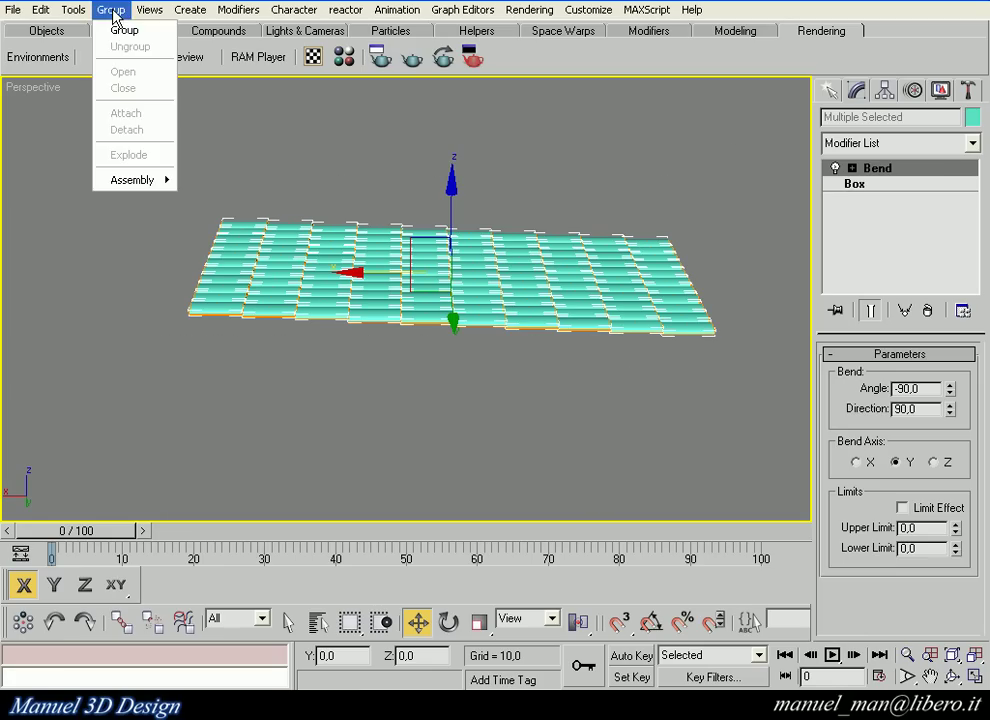
click(116, 30)
text(Tegole)
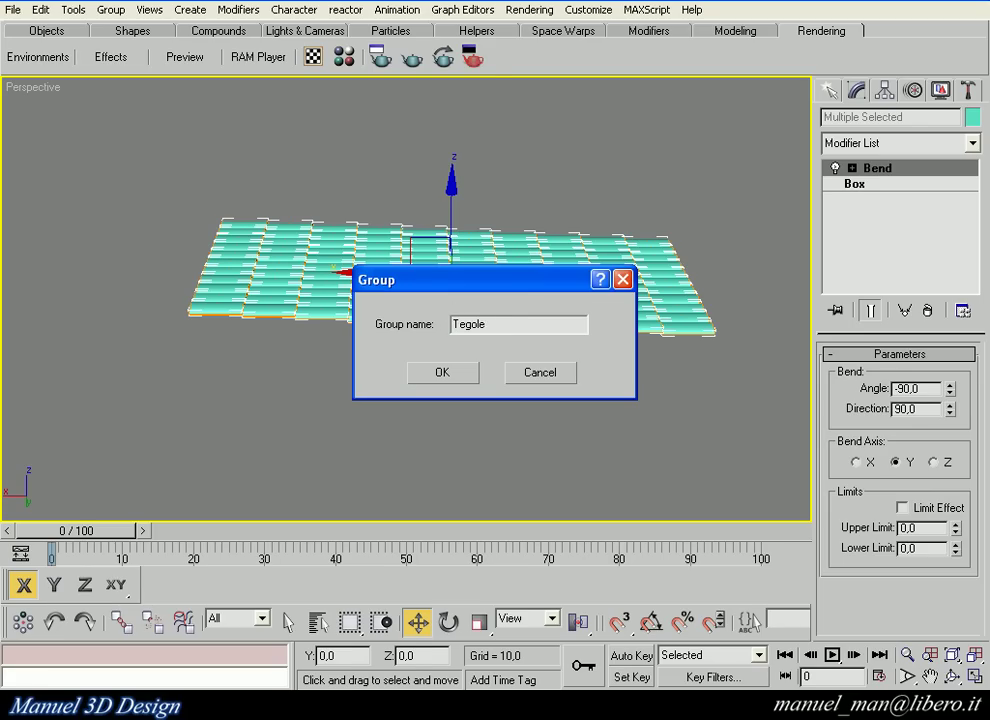
key(Return)
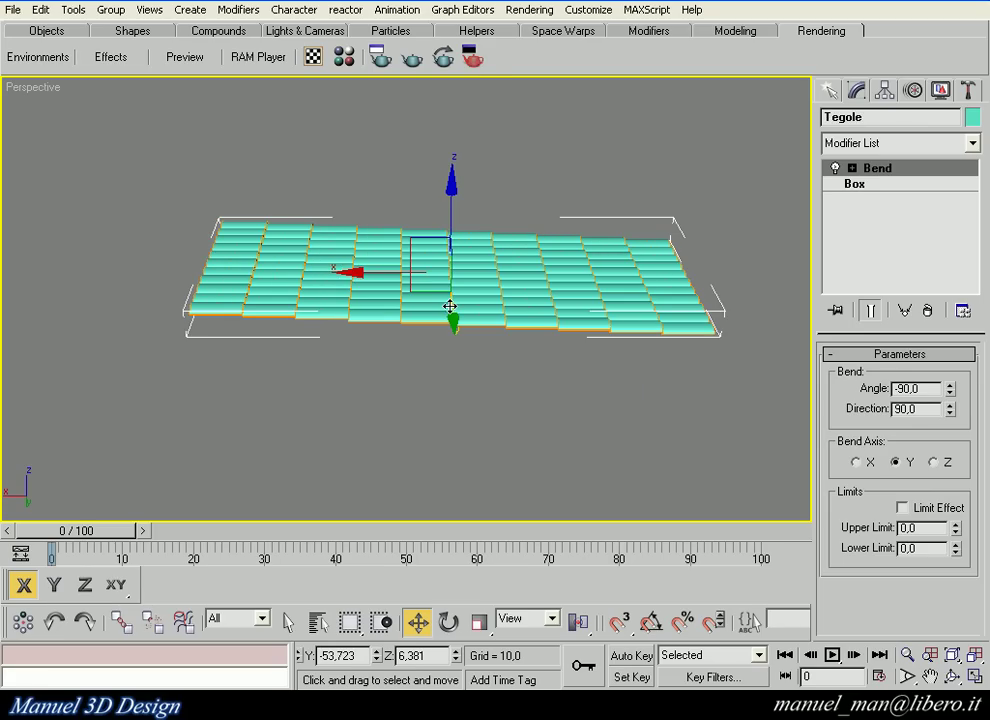
click(480, 400)
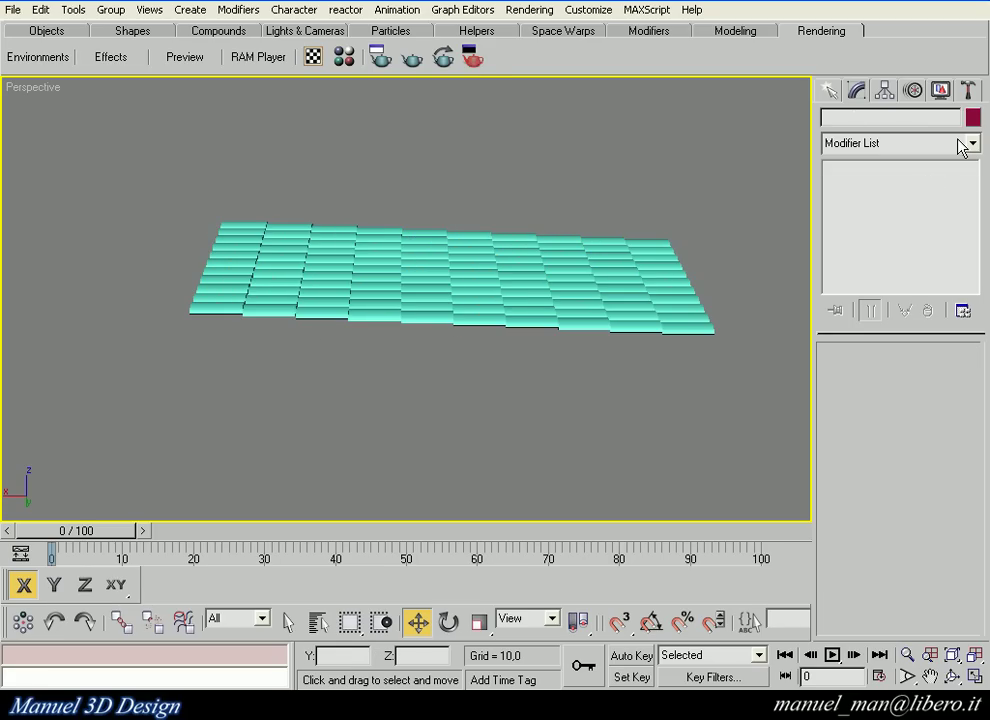
drag(42, 390, 555, 313)
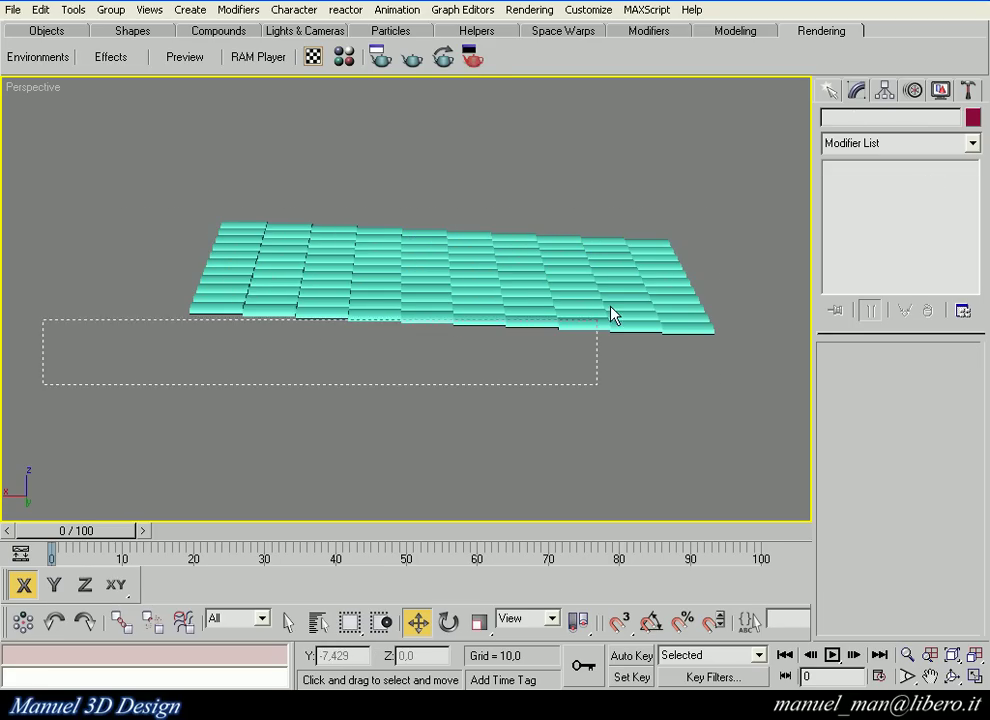
Color the Tegole group red and view the roof close up from above
click(972, 117)
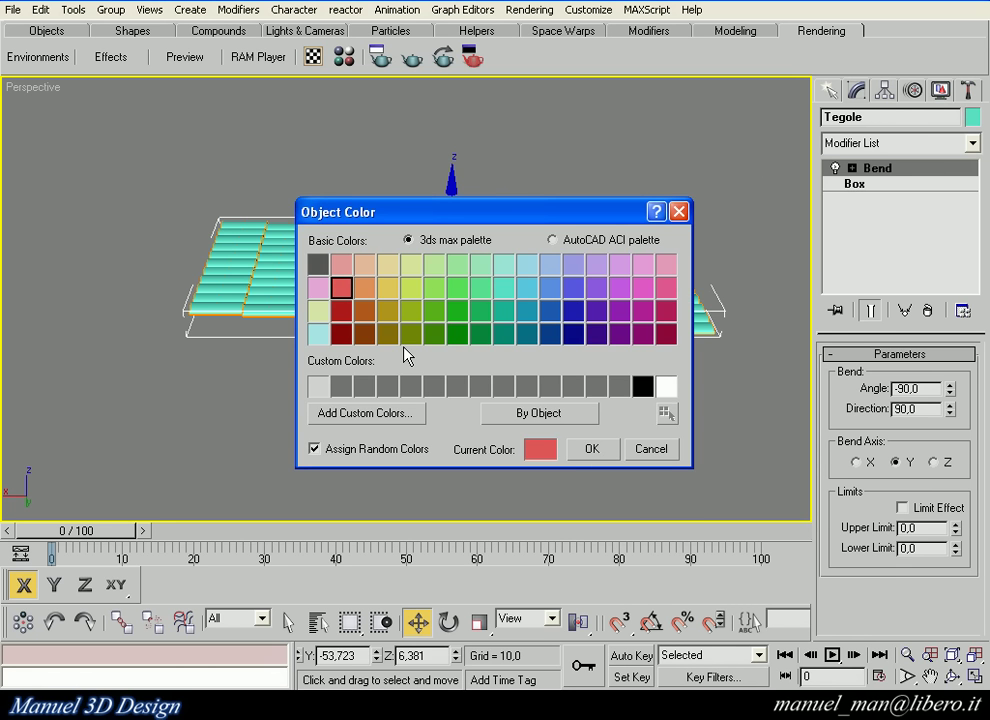
click(591, 449)
click(950, 676)
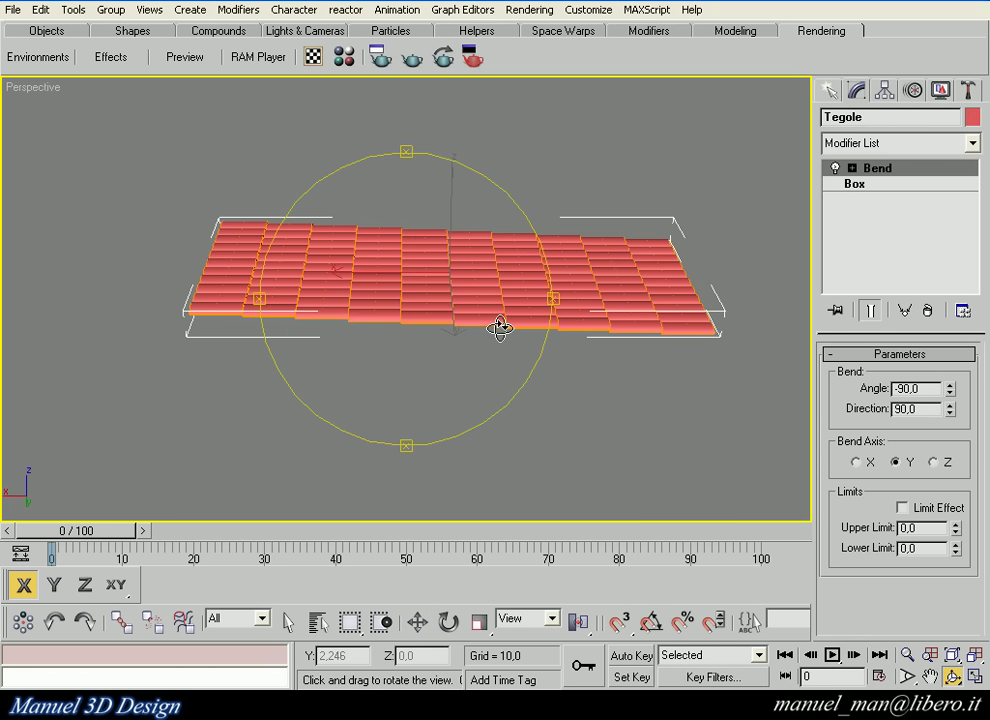
mouse_move(499, 327)
mouse_down()
mouse_move(365, 362)
mouse_move(232, 367)
mouse_move(216, 283)
mouse_move(236, 245)
mouse_move(210, 201)
mouse_move(254, 104)
mouse_move(212, 181)
mouse_move(197, 262)
mouse_up()
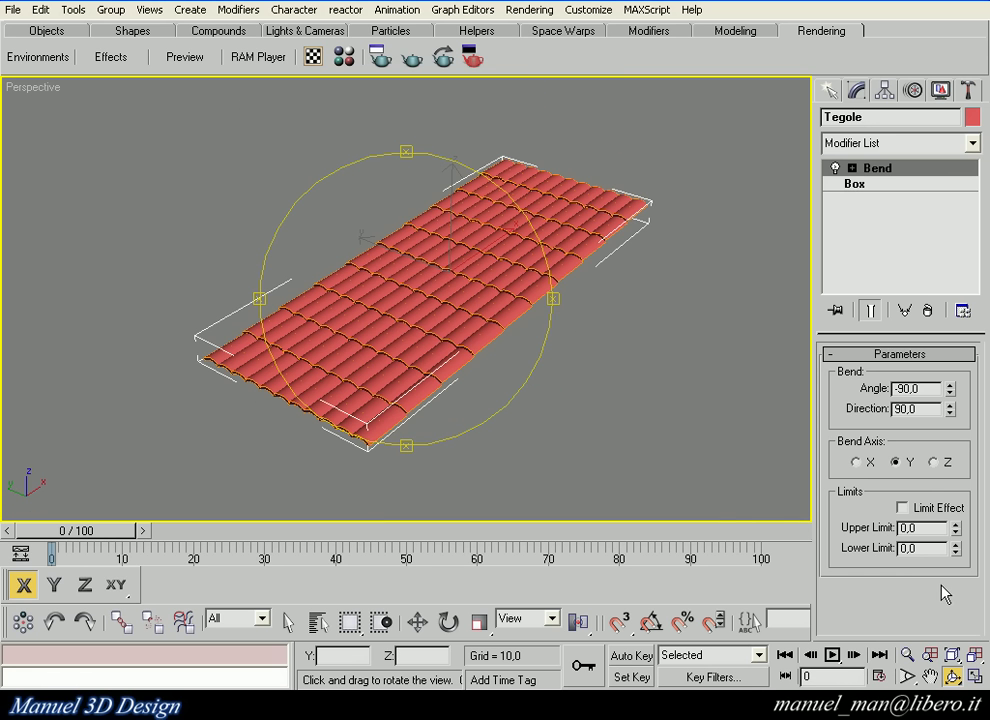
mouse_move(501, 397)
mouse_down()
mouse_move(471, 312)
mouse_move(389, 210)
mouse_move(391, 175)
mouse_up()
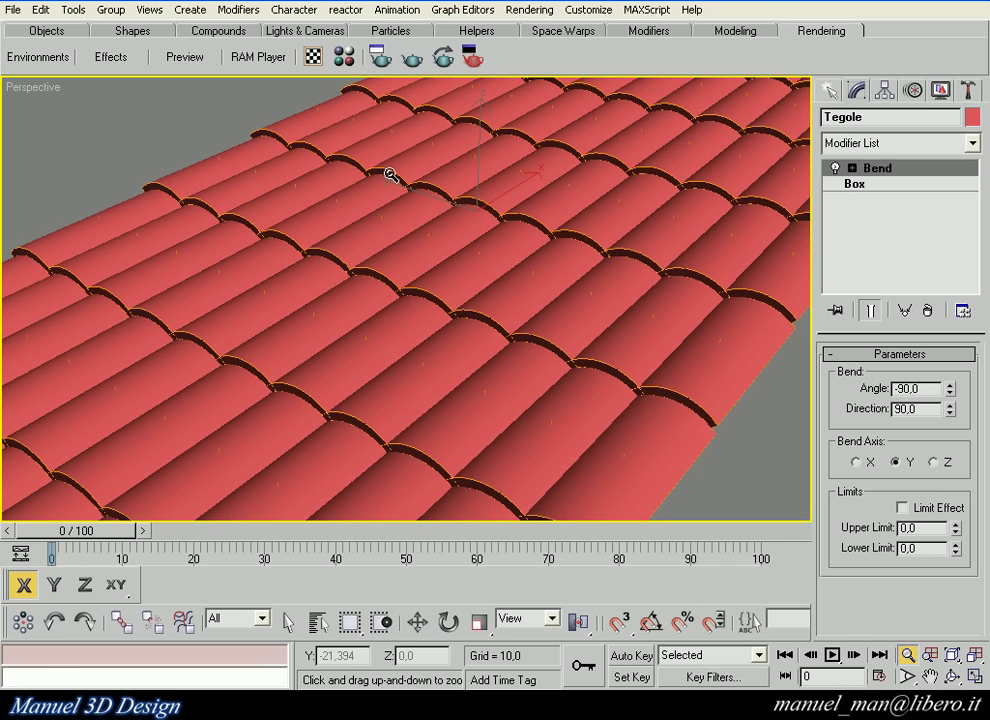
Quick Render the Perspective viewport to produce an image of the red tiled roof
click(412, 62)
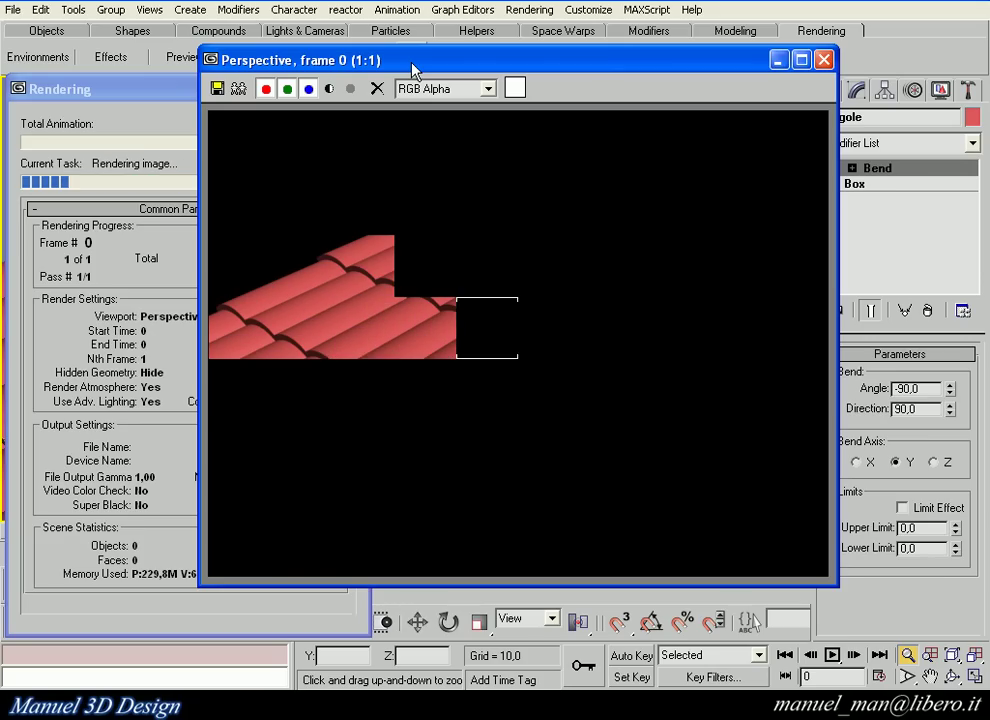